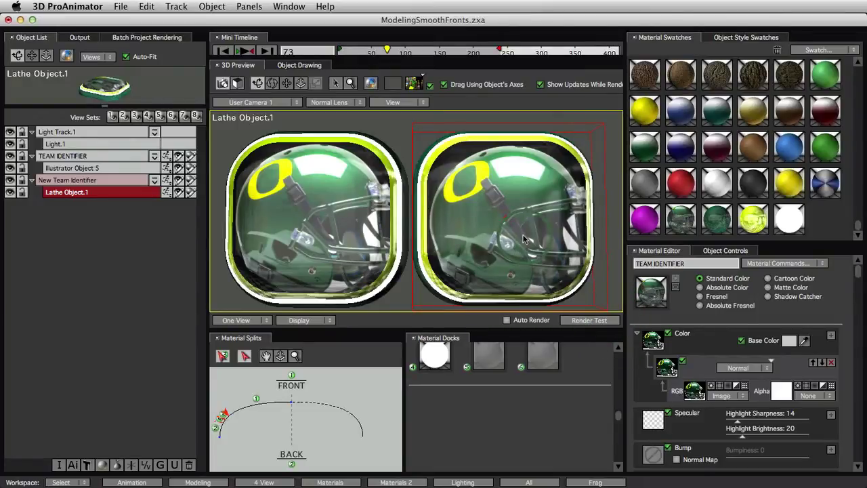
Compare the wireframe meshes of the two helmet badges from the side and the front, and return to the shaded display.
{"action": "left_click", "coordinate": [381, 223]}
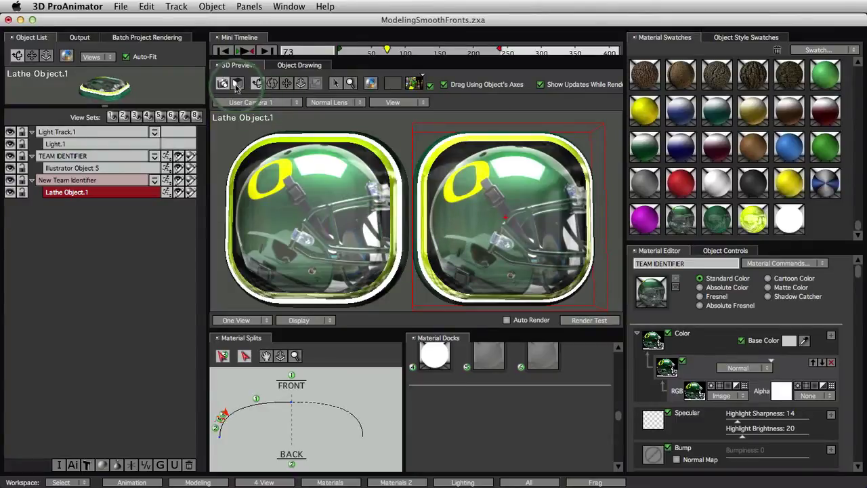
{"action": "left_click_drag", "start_coordinate": [390, 246], "coordinate": [400, 193]}
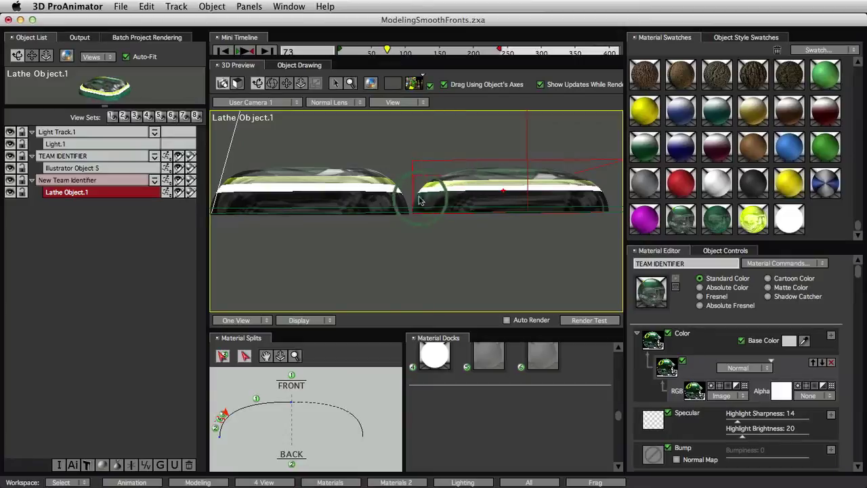
{"action": "left_click", "coordinate": [371, 83]}
{"action": "left_click", "coordinate": [269, 199]}
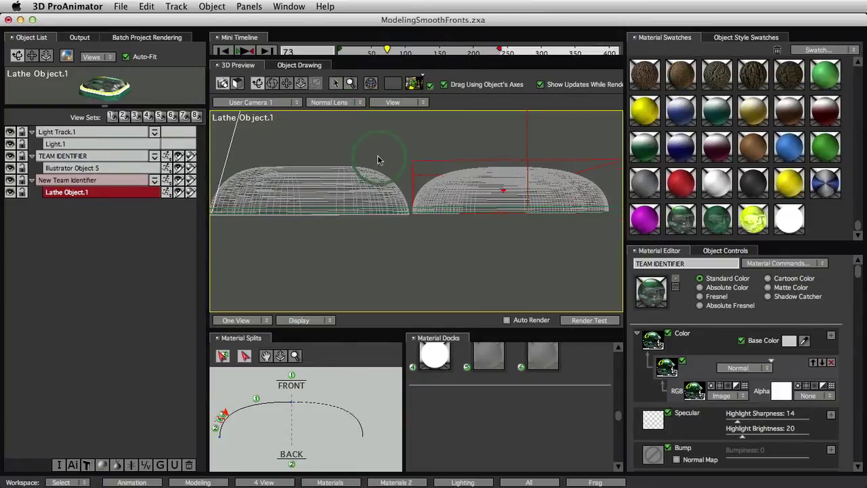
{"action": "left_click_drag", "start_coordinate": [378, 160], "coordinate": [358, 225]}
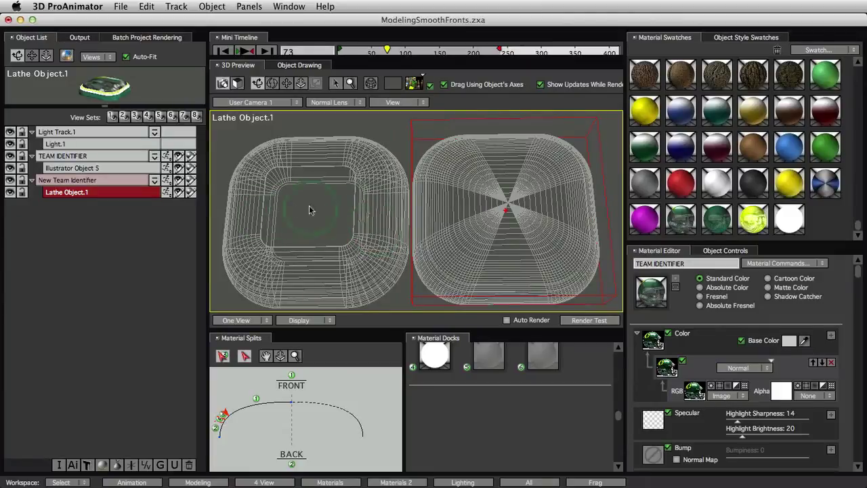
{"action": "left_click", "coordinate": [512, 205]}
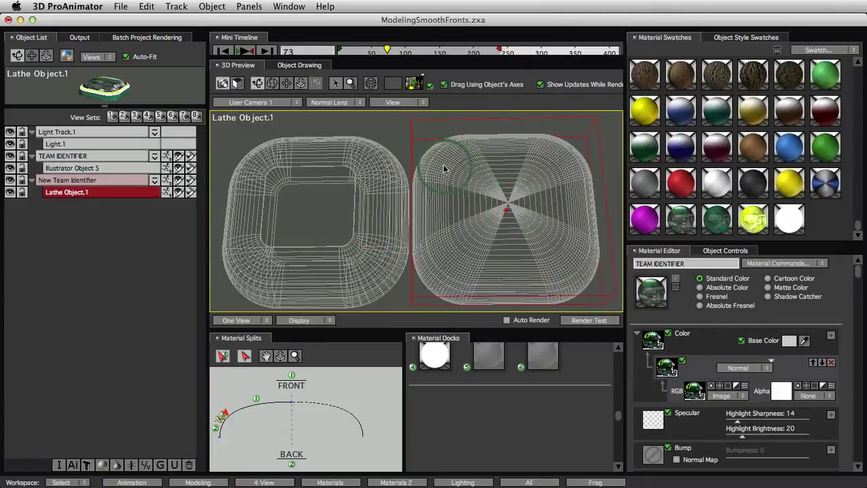
{"action": "left_click", "coordinate": [499, 183]}
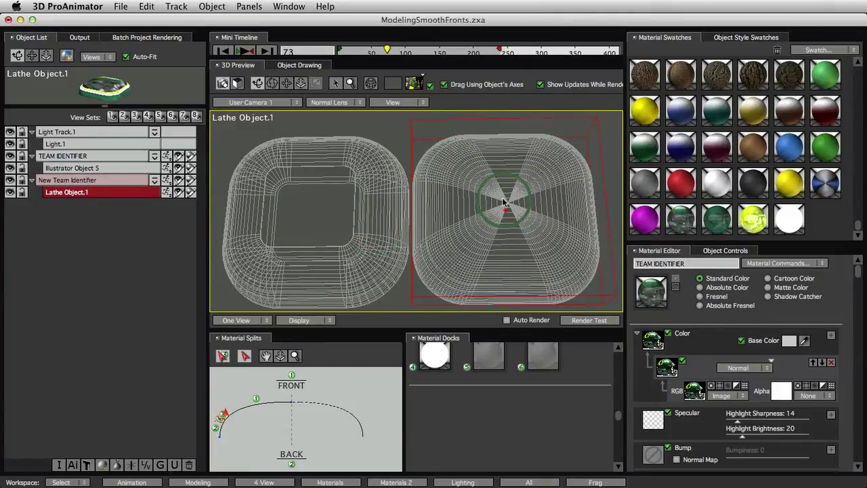
{"action": "left_click_drag", "start_coordinate": [440, 179], "coordinate": [444, 198]}
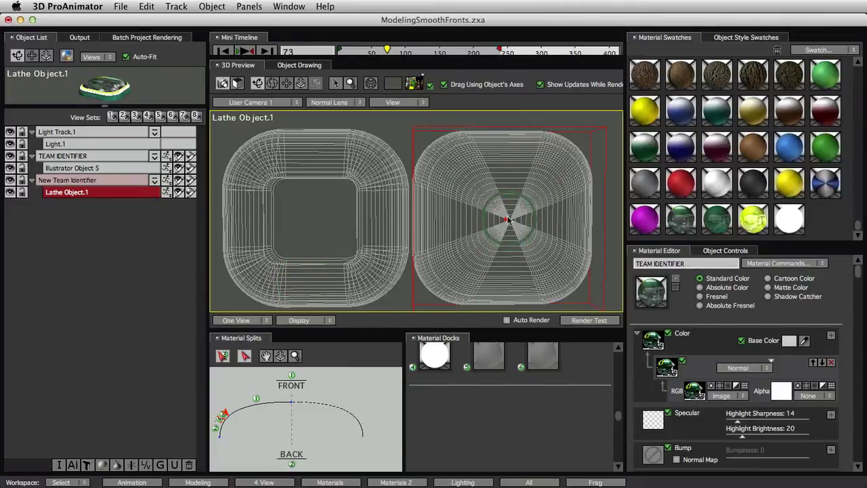
{"action": "left_click", "coordinate": [370, 83]}
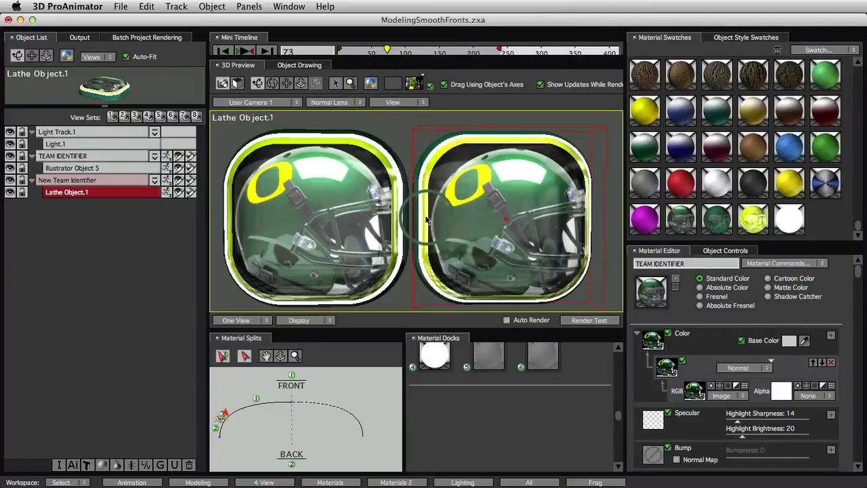
{"action": "left_click_drag", "start_coordinate": [407, 277], "coordinate": [315, 221]}
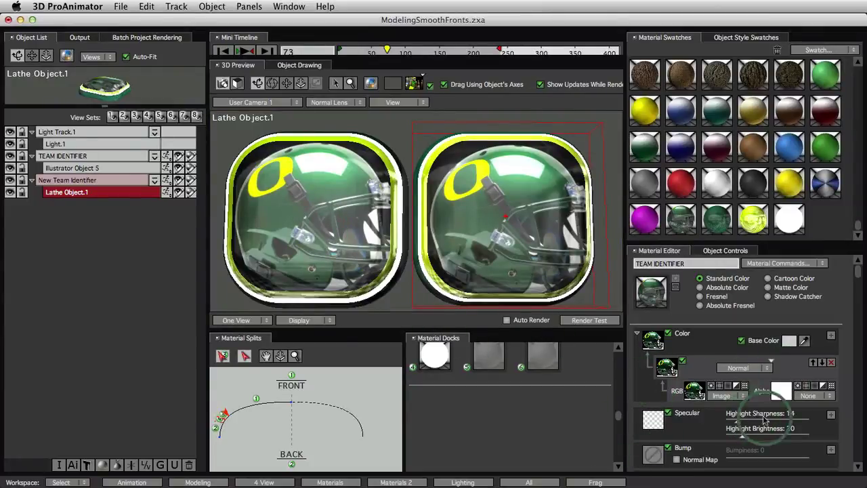
Turn off the helmet image layer in the TEAM IDENTIFIER material's color and compare the surface reflections on both badges from several angles.
{"action": "left_click", "coordinate": [682, 362]}
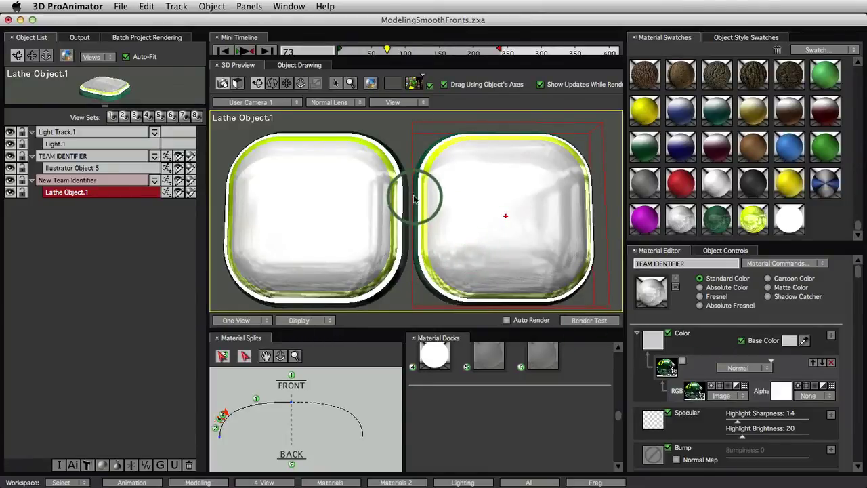
{"action": "left_click_drag", "start_coordinate": [414, 199], "coordinate": [371, 210]}
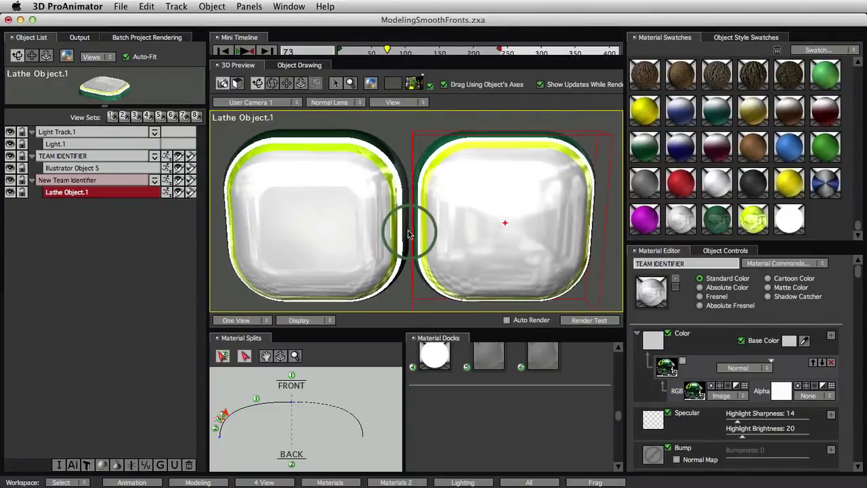
{"action": "left_click_drag", "start_coordinate": [409, 232], "coordinate": [370, 231]}
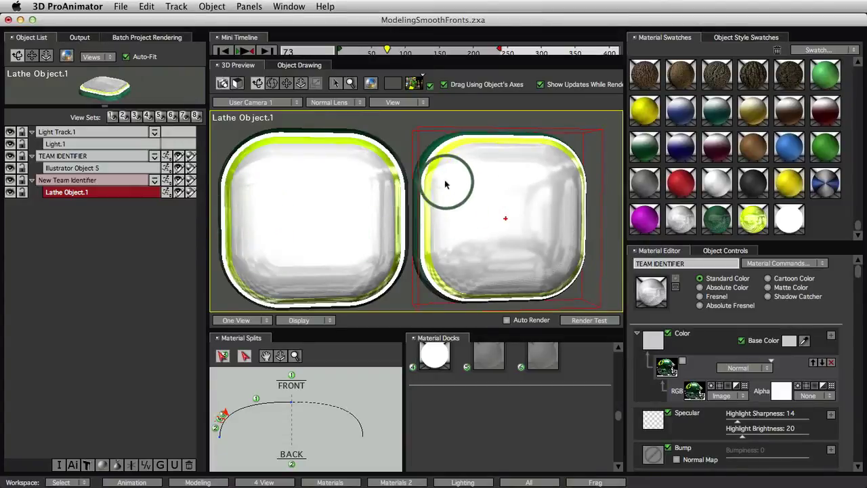
{"action": "left_click_drag", "start_coordinate": [417, 165], "coordinate": [419, 183]}
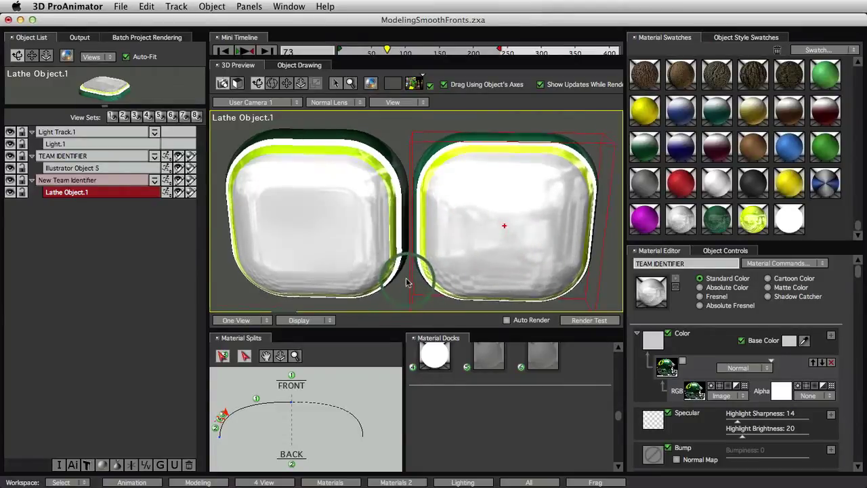
{"action": "mouse_move", "coordinate": [406, 282]}
{"action": "left_mouse_down"}
{"action": "mouse_move", "coordinate": [404, 218]}
{"action": "mouse_move", "coordinate": [407, 305]}
{"action": "mouse_move", "coordinate": [376, 278]}
{"action": "mouse_move", "coordinate": [321, 284]}
{"action": "mouse_move", "coordinate": [508, 266]}
{"action": "mouse_move", "coordinate": [288, 270]}
{"action": "mouse_move", "coordinate": [442, 269]}
{"action": "mouse_move", "coordinate": [513, 195]}
{"action": "mouse_move", "coordinate": [529, 205]}
{"action": "mouse_move", "coordinate": [499, 251]}
{"action": "mouse_move", "coordinate": [503, 262]}
{"action": "mouse_move", "coordinate": [368, 261]}
{"action": "mouse_move", "coordinate": [376, 271]}
{"action": "mouse_move", "coordinate": [481, 271]}
{"action": "left_mouse_up"}
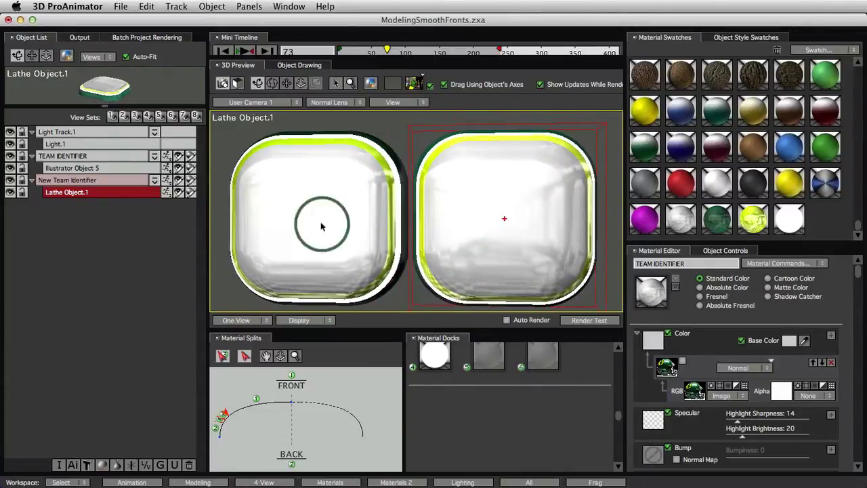
{"action": "mouse_move", "coordinate": [322, 227]}
{"action": "left_mouse_down"}
{"action": "mouse_move", "coordinate": [445, 236]}
{"action": "mouse_move", "coordinate": [316, 238]}
{"action": "left_mouse_up"}
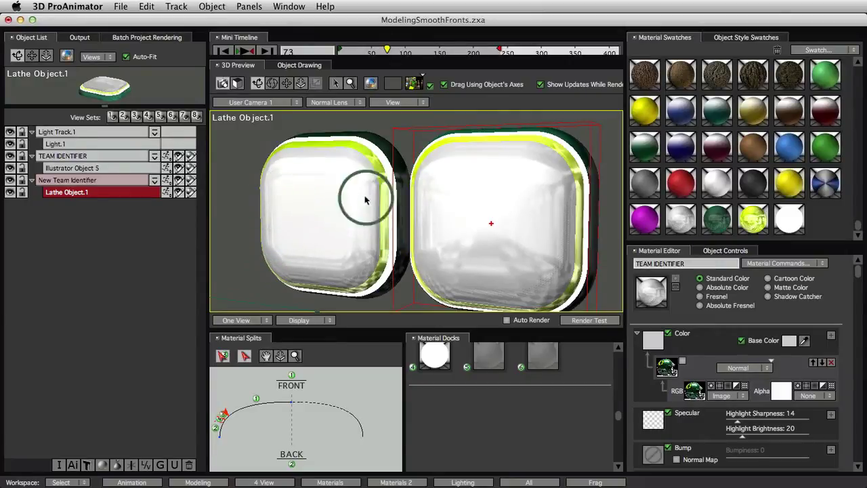
{"action": "left_click_drag", "start_coordinate": [465, 254], "coordinate": [484, 252]}
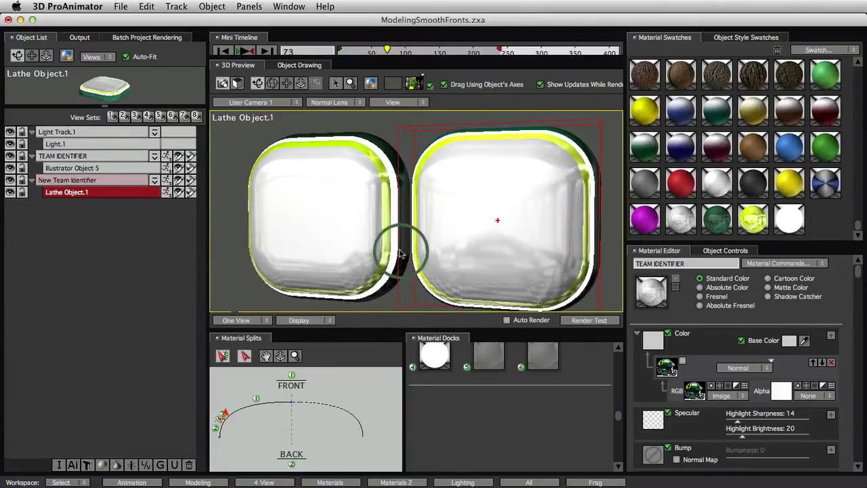
{"action": "mouse_move", "coordinate": [399, 254]}
{"action": "left_mouse_down"}
{"action": "mouse_move", "coordinate": [447, 248]}
{"action": "mouse_move", "coordinate": [465, 262]}
{"action": "mouse_move", "coordinate": [389, 255]}
{"action": "left_mouse_up"}
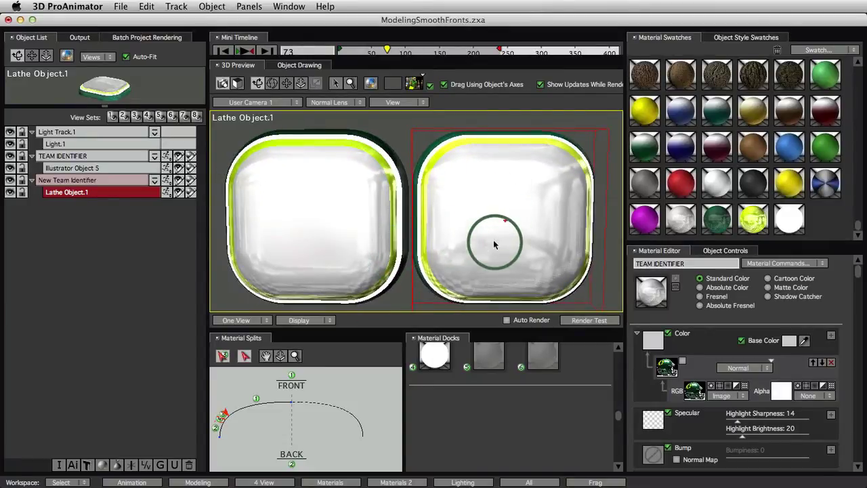
Hide the New Team Identifier track and show the TEAM IDENTIFIER track in the Modeling workspace.
{"action": "left_click", "coordinate": [10, 180]}
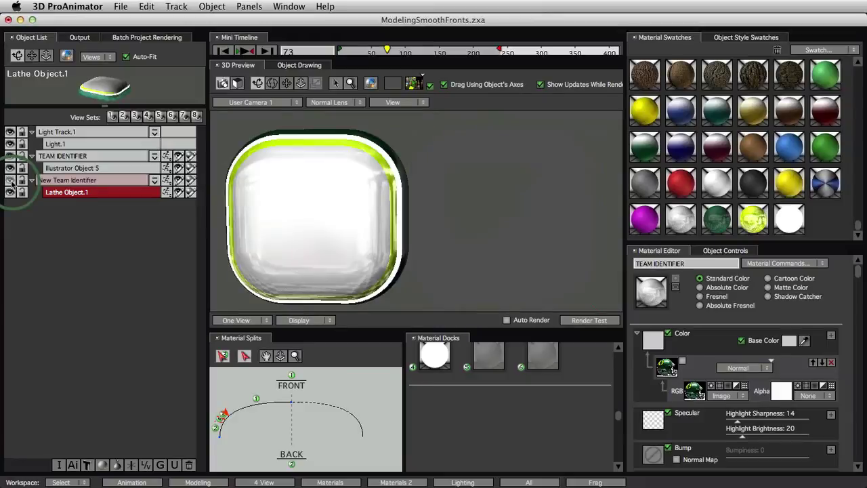
{"action": "left_click", "coordinate": [44, 156]}
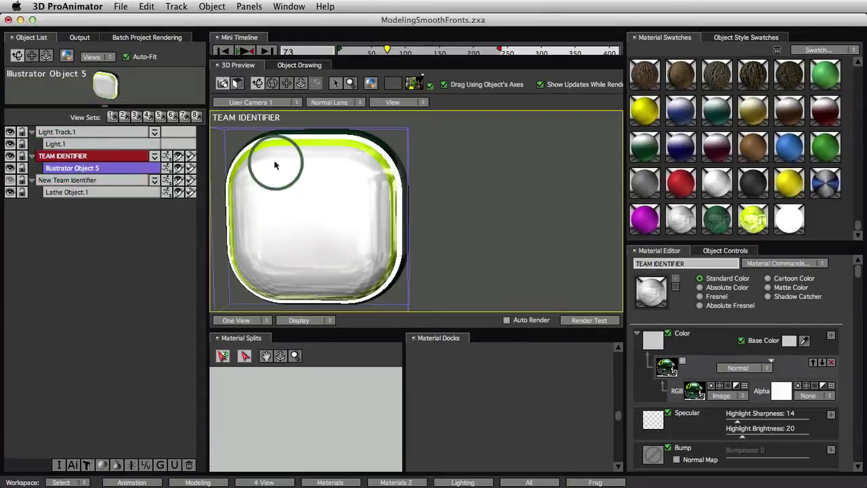
{"action": "left_click", "coordinate": [215, 483]}
Examine the Illustrator object's rounded-square outline, its front-to-back side profile and its wireframe mesh.
{"action": "left_click", "coordinate": [354, 381]}
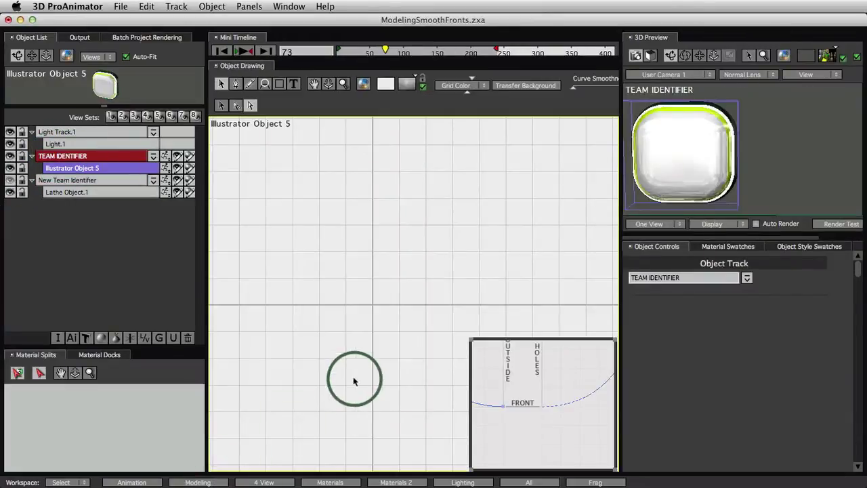
{"action": "mouse_move", "coordinate": [411, 264]}
{"action": "left_mouse_down"}
{"action": "mouse_move", "coordinate": [420, 240]}
{"action": "mouse_move", "coordinate": [441, 468]}
{"action": "mouse_move", "coordinate": [442, 381]}
{"action": "left_mouse_up"}
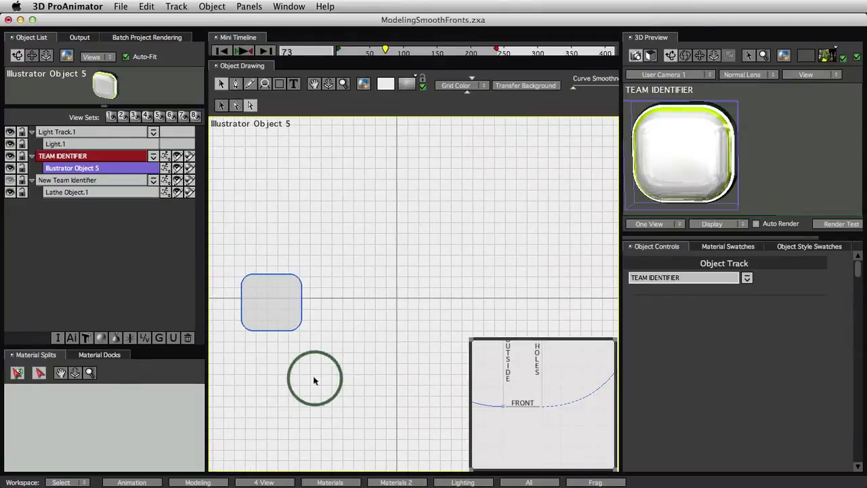
{"action": "left_click_drag", "start_coordinate": [326, 372], "coordinate": [458, 319]}
{"action": "mouse_move", "coordinate": [431, 370]}
{"action": "left_mouse_down"}
{"action": "mouse_move", "coordinate": [432, 270]}
{"action": "mouse_move", "coordinate": [442, 303]}
{"action": "left_mouse_up"}
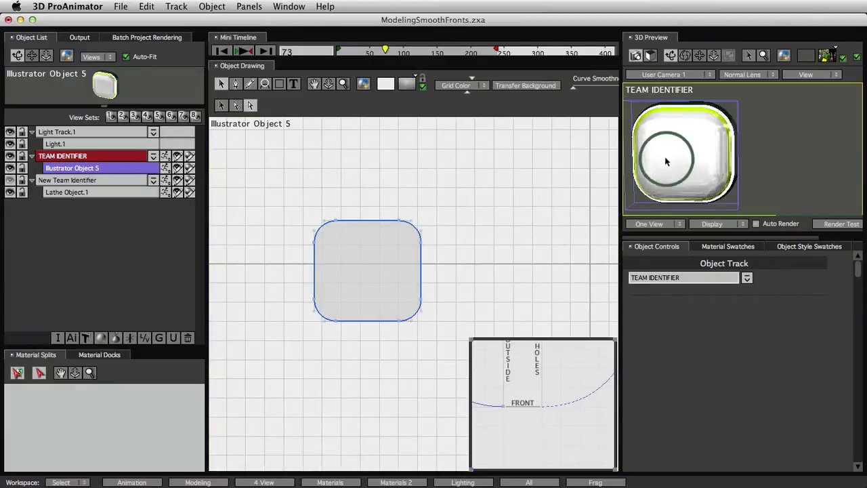
{"action": "left_click_drag", "start_coordinate": [474, 343], "coordinate": [444, 302]}
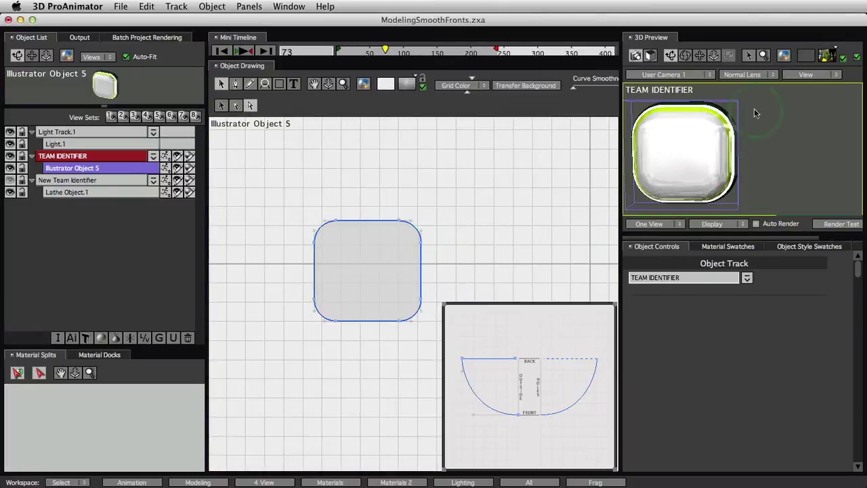
{"action": "left_click", "coordinate": [784, 54]}
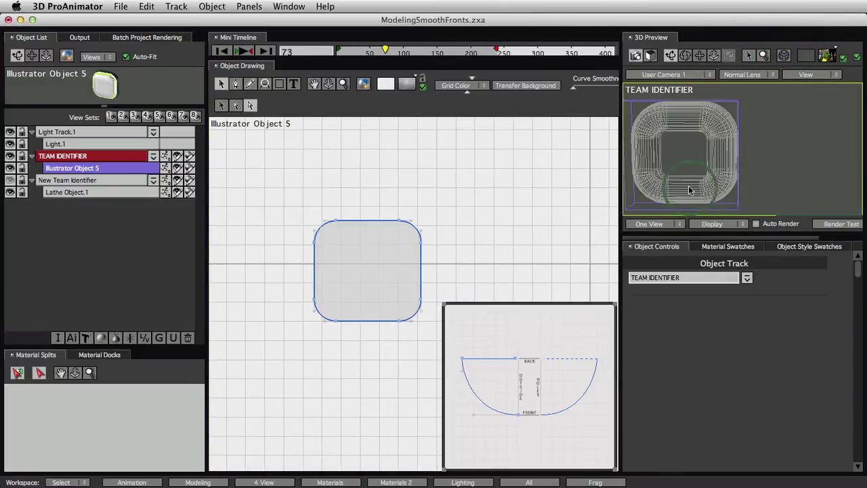
{"action": "mouse_move", "coordinate": [690, 190]}
{"action": "left_mouse_down"}
{"action": "mouse_move", "coordinate": [736, 184]}
{"action": "mouse_move", "coordinate": [745, 140]}
{"action": "mouse_move", "coordinate": [760, 126]}
{"action": "mouse_move", "coordinate": [759, 196]}
{"action": "mouse_move", "coordinate": [753, 186]}
{"action": "mouse_move", "coordinate": [704, 194]}
{"action": "left_mouse_up"}
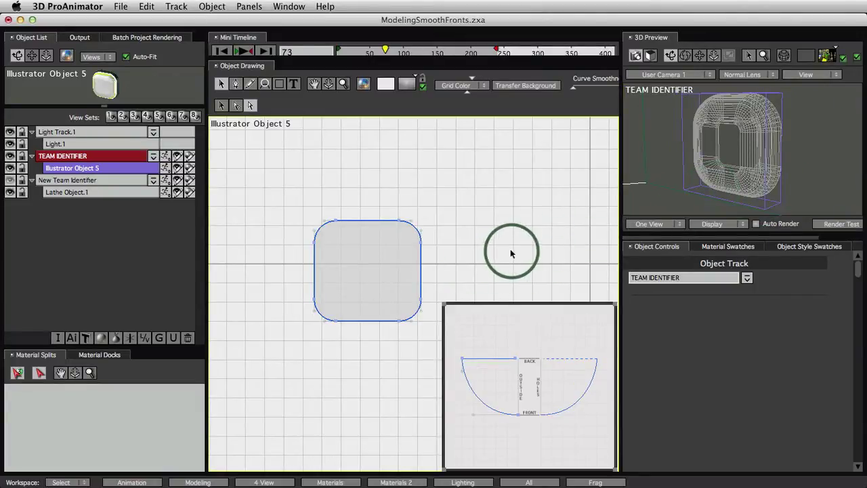
{"action": "left_click_drag", "start_coordinate": [531, 244], "coordinate": [422, 246]}
{"action": "mouse_move", "coordinate": [445, 305]}
{"action": "left_mouse_down"}
{"action": "mouse_move", "coordinate": [472, 389]}
{"action": "mouse_move", "coordinate": [507, 393]}
{"action": "mouse_move", "coordinate": [508, 380]}
{"action": "mouse_move", "coordinate": [510, 395]}
{"action": "left_mouse_up"}
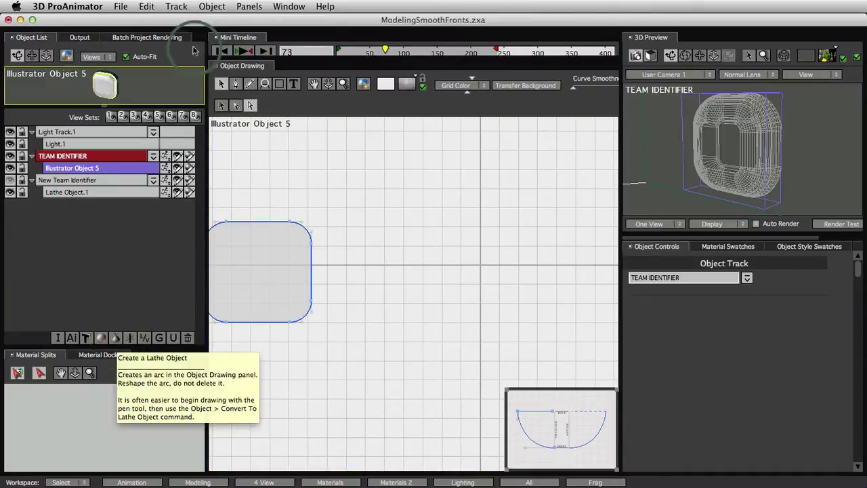
Create a new 3D lathe object in the TEAM IDENTIFIER track and show it shaded in the 3D preview.
{"action": "left_click", "coordinate": [210, 7]}
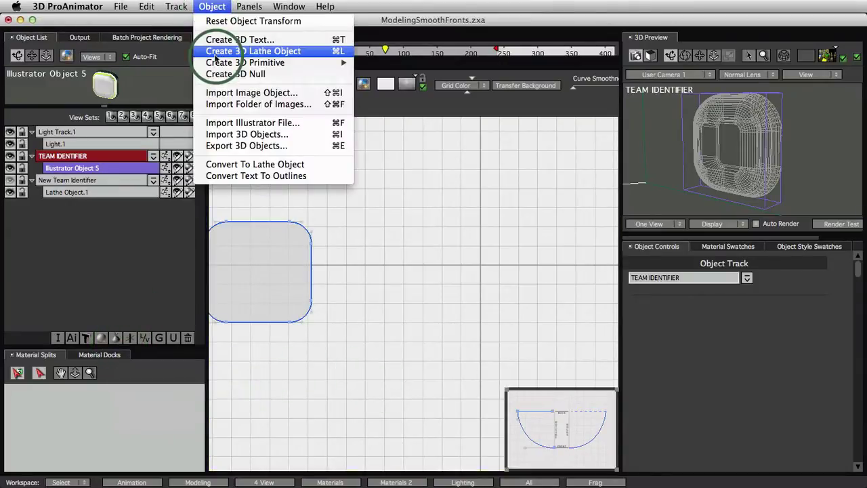
{"action": "left_click", "coordinate": [215, 55]}
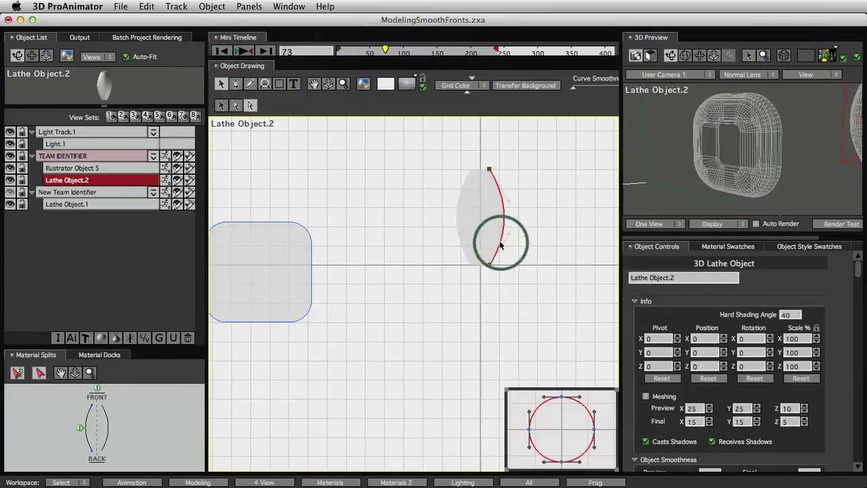
{"action": "left_click", "coordinate": [695, 182]}
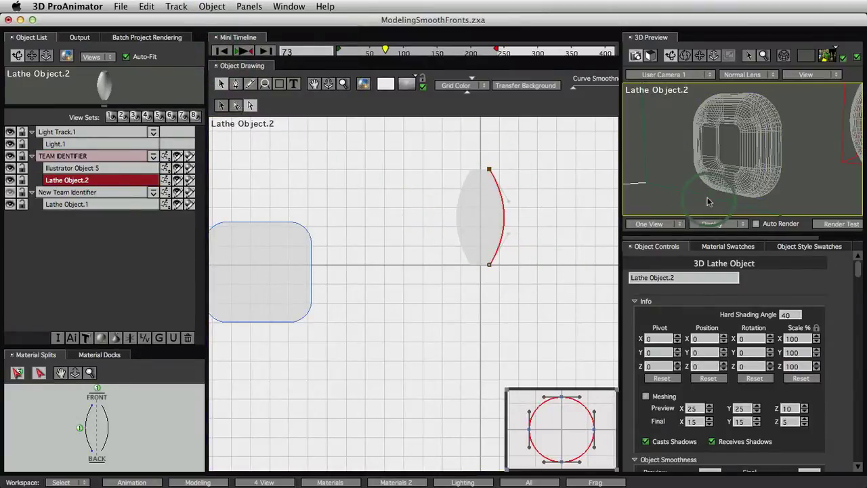
{"action": "left_click_drag", "start_coordinate": [695, 182], "coordinate": [718, 172]}
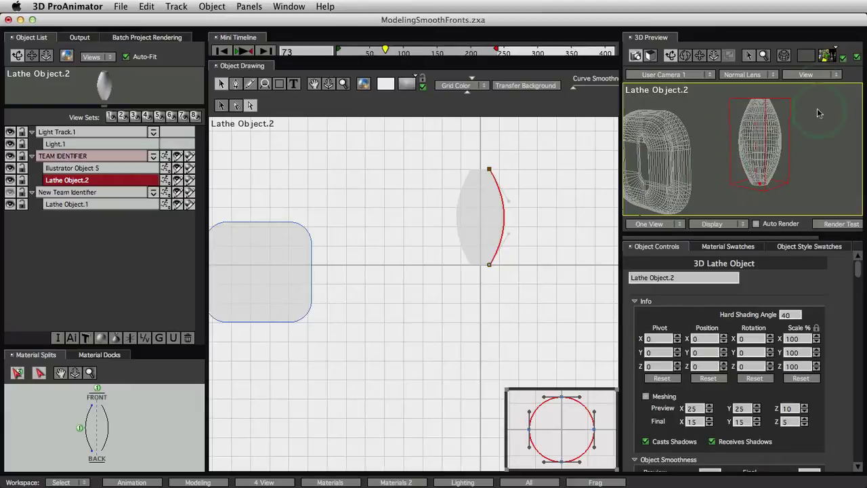
{"action": "left_click", "coordinate": [784, 56]}
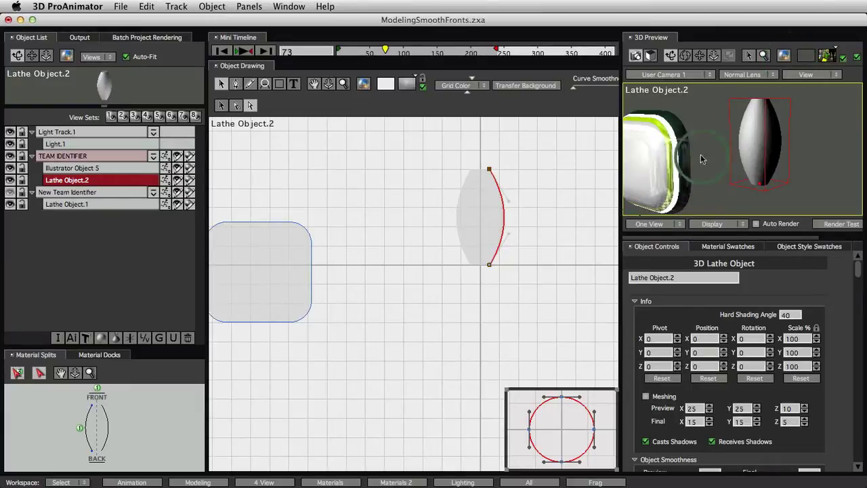
{"action": "left_click", "coordinate": [763, 155]}
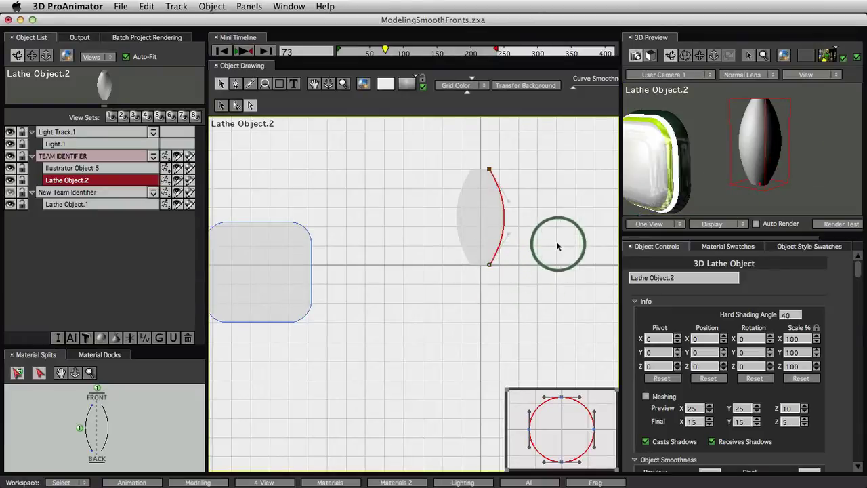
Reshape the lathe profile by lowering its top point and pulling that point's handle outward until it is almost horizontal.
{"action": "left_click_drag", "start_coordinate": [543, 246], "coordinate": [477, 300]}
{"action": "middle_click_drag", "start_coordinate": [519, 204], "coordinate": [470, 230]}
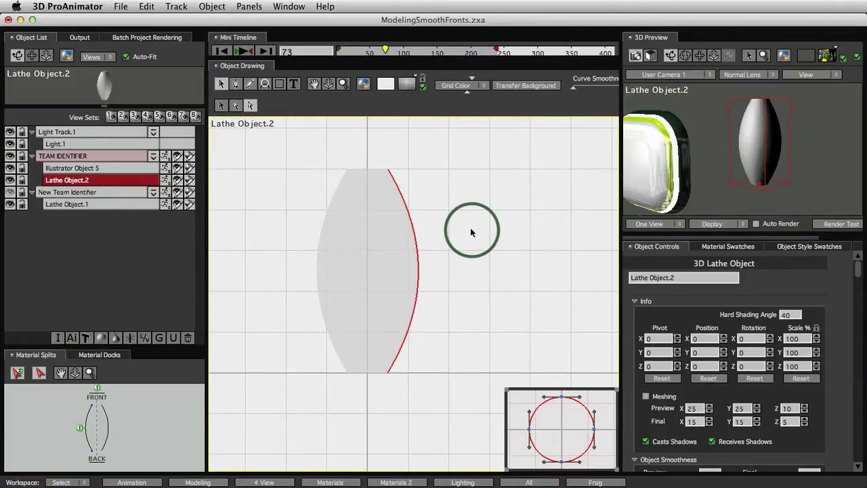
{"action": "left_click", "coordinate": [386, 165]}
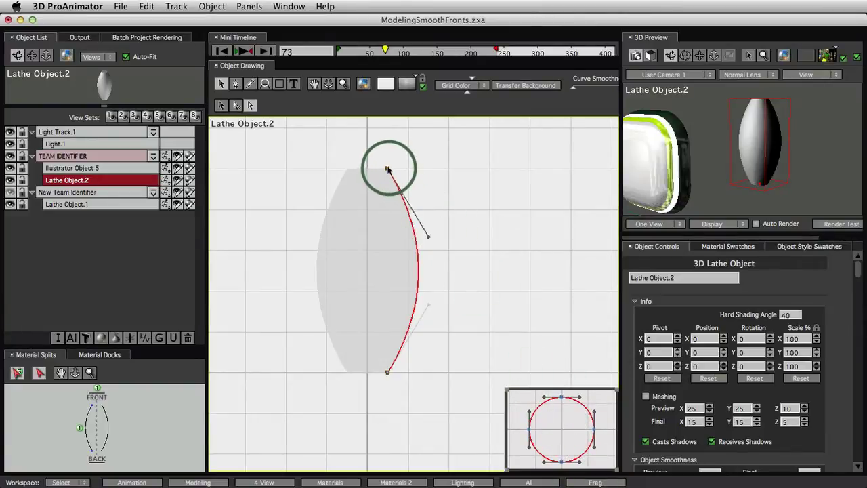
{"action": "left_click_drag", "start_coordinate": [387, 168], "coordinate": [543, 197]}
{"action": "mouse_move", "coordinate": [791, 177]}
{"action": "left_mouse_down"}
{"action": "mouse_move", "coordinate": [756, 210]}
{"action": "mouse_move", "coordinate": [758, 164]}
{"action": "mouse_move", "coordinate": [850, 178]}
{"action": "mouse_move", "coordinate": [751, 153]}
{"action": "mouse_move", "coordinate": [752, 176]}
{"action": "mouse_move", "coordinate": [770, 166]}
{"action": "left_mouse_up"}
{"action": "left_click", "coordinate": [493, 197]}
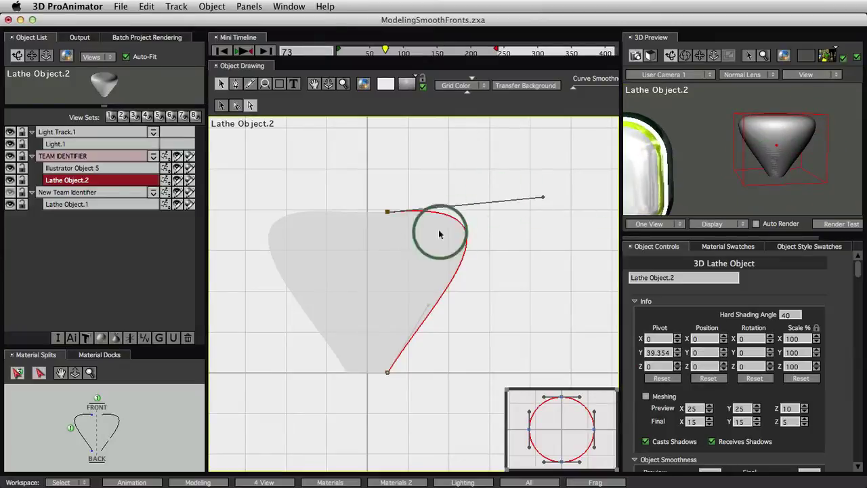
Enlarge the inset showing the lathe object's circular cross-section until it fills most of the drawing area.
{"action": "left_click", "coordinate": [513, 407]}
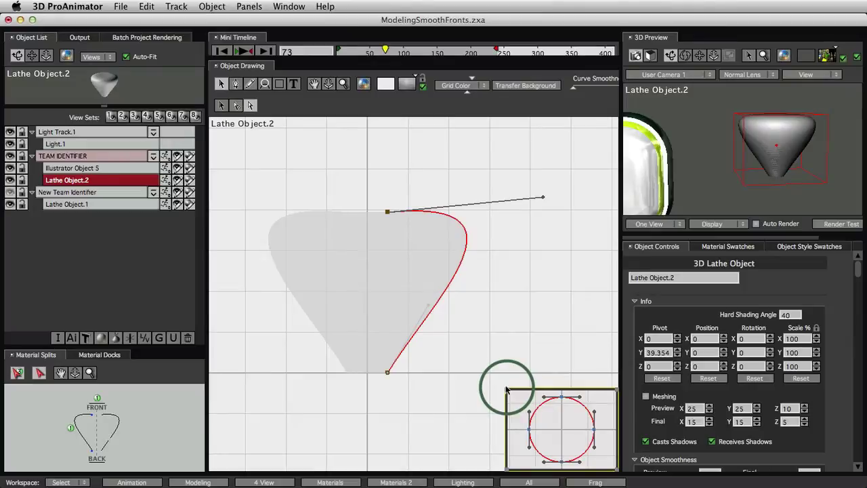
{"action": "left_click", "coordinate": [775, 161]}
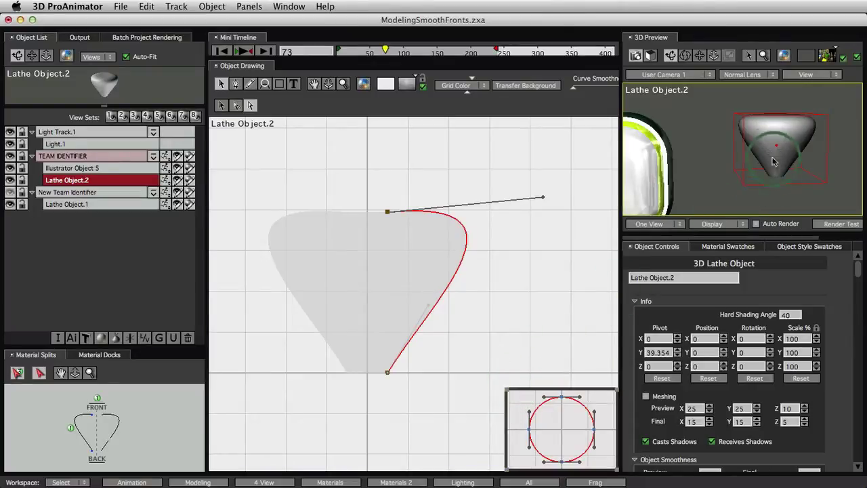
{"action": "left_click_drag", "start_coordinate": [655, 204], "coordinate": [777, 181]}
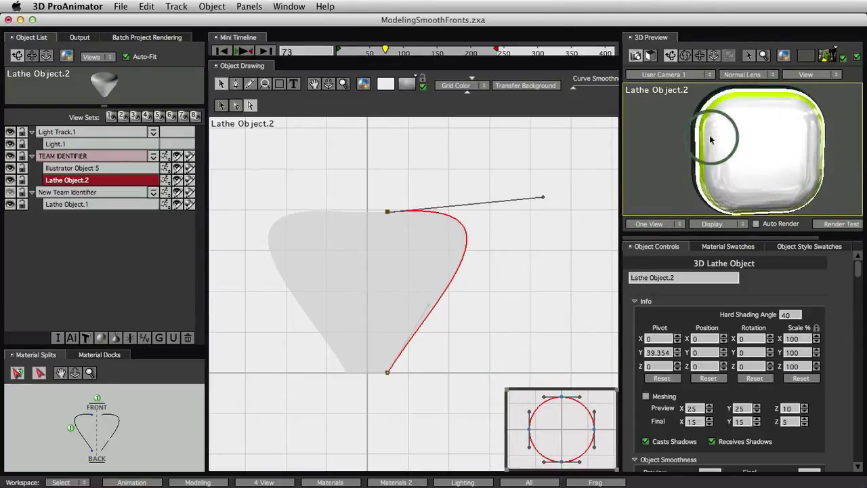
{"action": "mouse_move", "coordinate": [686, 171]}
{"action": "left_mouse_down"}
{"action": "mouse_move", "coordinate": [826, 162]}
{"action": "mouse_move", "coordinate": [766, 155]}
{"action": "mouse_move", "coordinate": [724, 165]}
{"action": "mouse_move", "coordinate": [743, 169]}
{"action": "mouse_move", "coordinate": [743, 178]}
{"action": "left_mouse_up"}
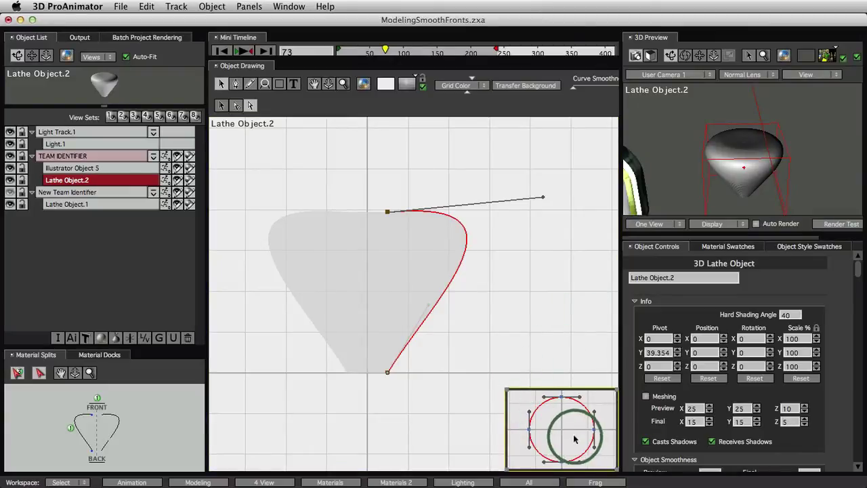
{"action": "mouse_move", "coordinate": [507, 391]}
{"action": "left_mouse_down"}
{"action": "mouse_move", "coordinate": [285, 199]}
{"action": "mouse_move", "coordinate": [282, 170]}
{"action": "mouse_move", "coordinate": [266, 171]}
{"action": "left_mouse_up"}
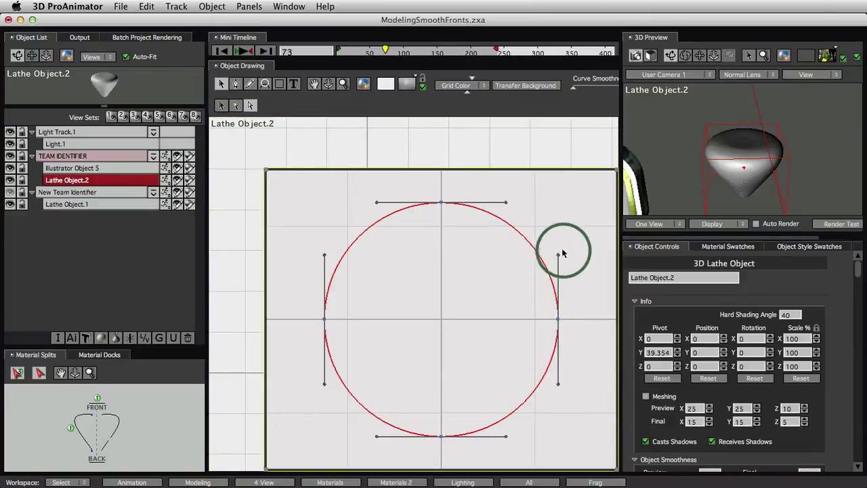
Distort the circular cross-section by lengthening the handles around its upper-right corner and pulling the bottom point's handle inward.
{"action": "left_click_drag", "start_coordinate": [560, 255], "coordinate": [558, 210]}
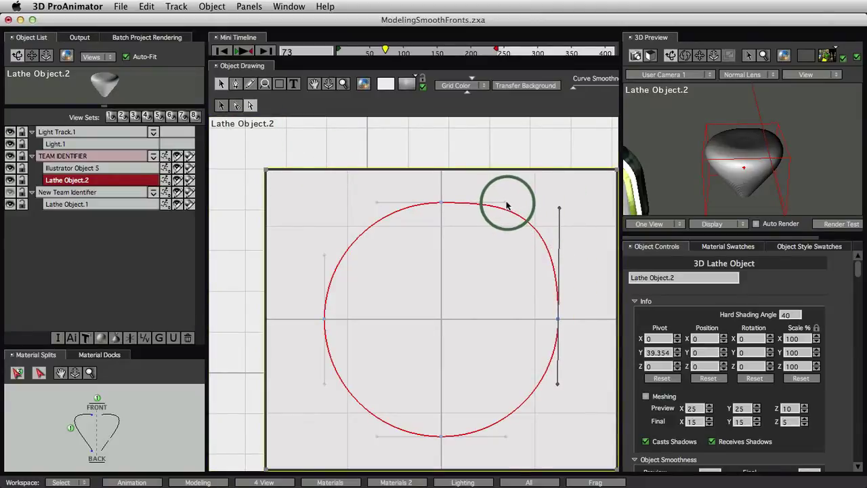
{"action": "left_click_drag", "start_coordinate": [507, 203], "coordinate": [526, 202]}
{"action": "left_click_drag", "start_coordinate": [506, 435], "coordinate": [470, 330]}
{"action": "left_click_drag", "start_coordinate": [769, 193], "coordinate": [788, 181]}
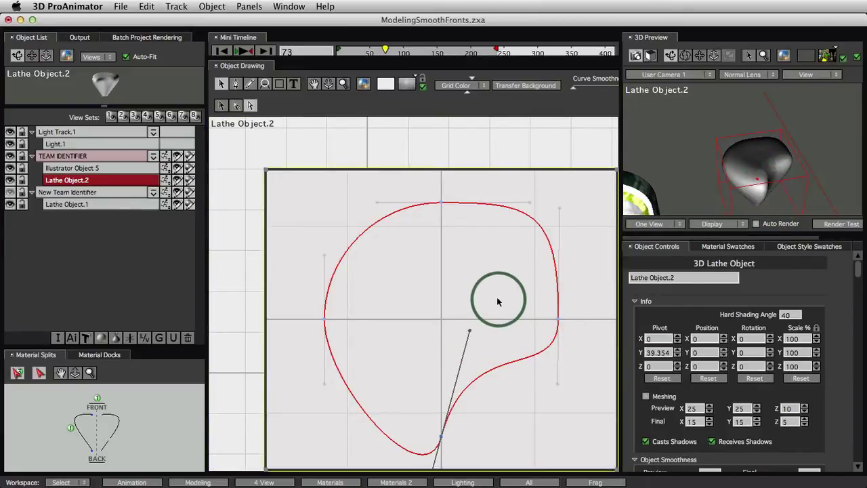
Draw a rounded rectangle around the distorted cross-section curve and enlarge it until it encloses the curve as a near-square.
{"action": "left_click_drag", "start_coordinate": [520, 277], "coordinate": [517, 303]}
{"action": "left_click_drag", "start_coordinate": [542, 356], "coordinate": [537, 351]}
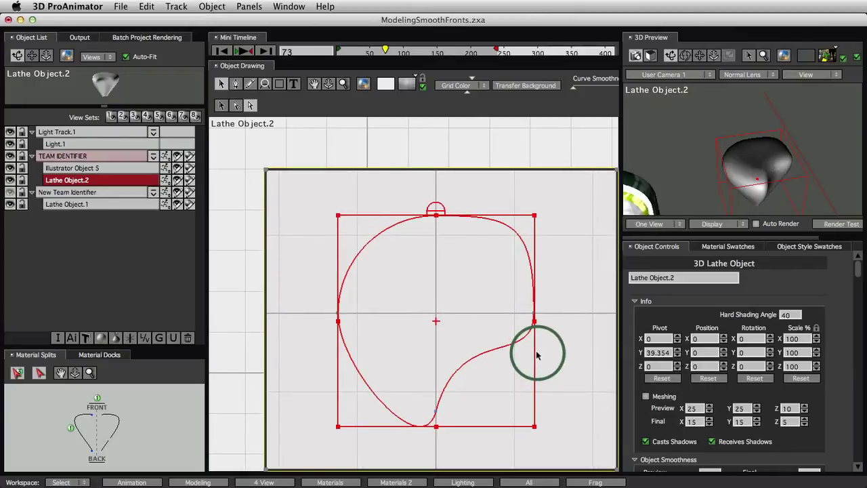
{"action": "left_click", "coordinate": [279, 84]}
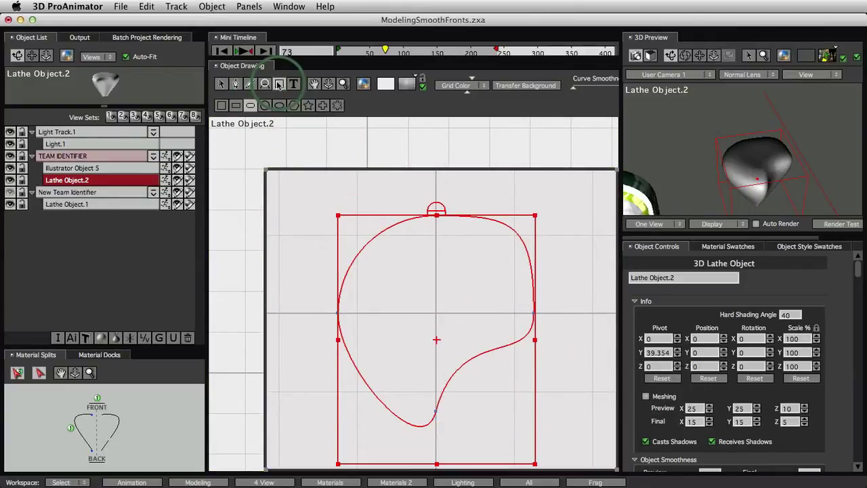
{"action": "left_click", "coordinate": [251, 107]}
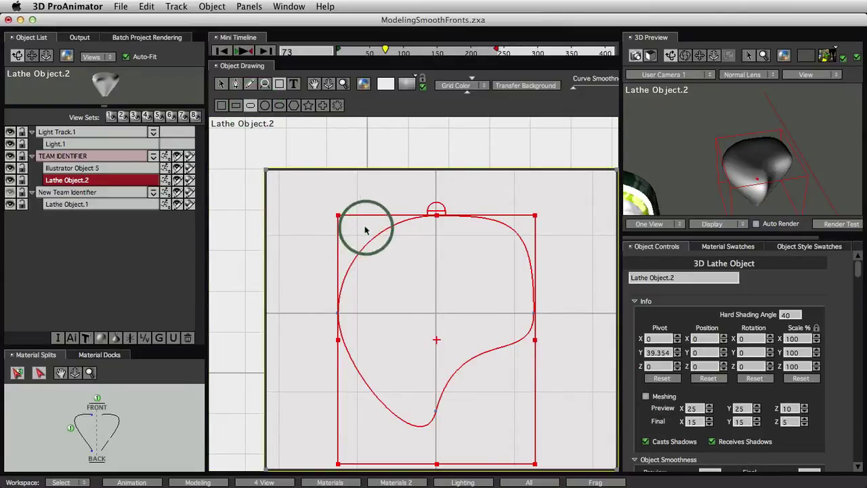
{"action": "left_click_drag", "start_coordinate": [355, 233], "coordinate": [507, 385]}
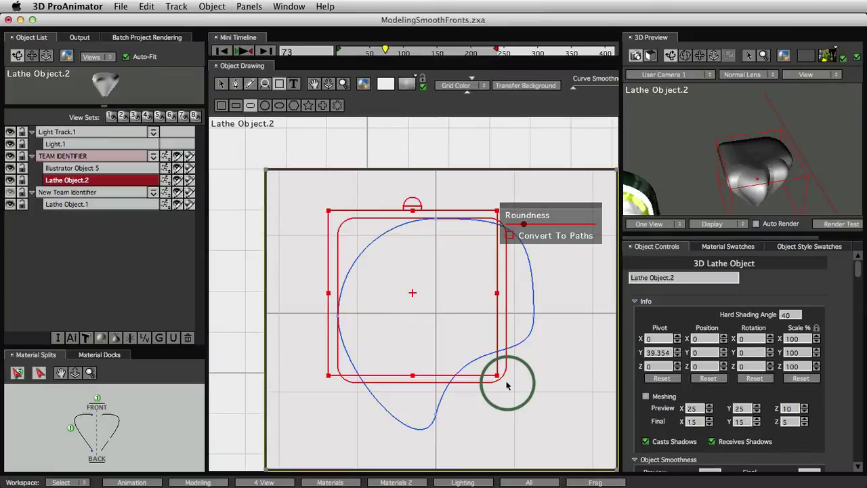
{"action": "left_click_drag", "start_coordinate": [507, 385], "coordinate": [553, 433]}
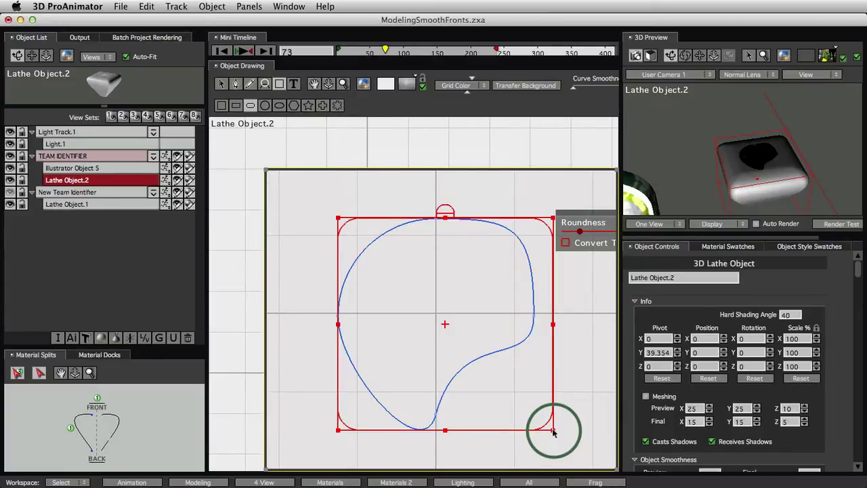
{"action": "mouse_move", "coordinate": [738, 181]}
{"action": "left_mouse_down"}
{"action": "mouse_move", "coordinate": [724, 162]}
{"action": "mouse_move", "coordinate": [784, 186]}
{"action": "mouse_move", "coordinate": [711, 178]}
{"action": "left_mouse_up"}
Select only the distorted curve in the cross-section and delete it, leaving the rounded rectangle.
{"action": "left_click", "coordinate": [371, 241]}
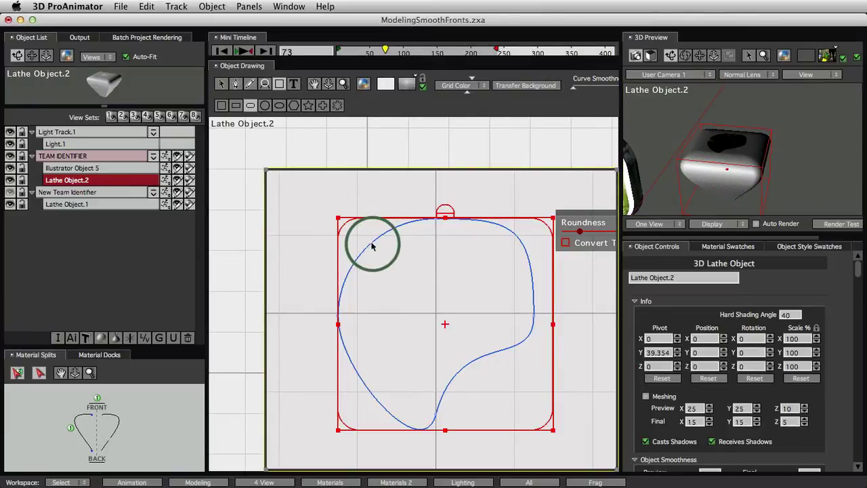
{"action": "left_click", "coordinate": [271, 126]}
{"action": "left_click", "coordinate": [221, 84]}
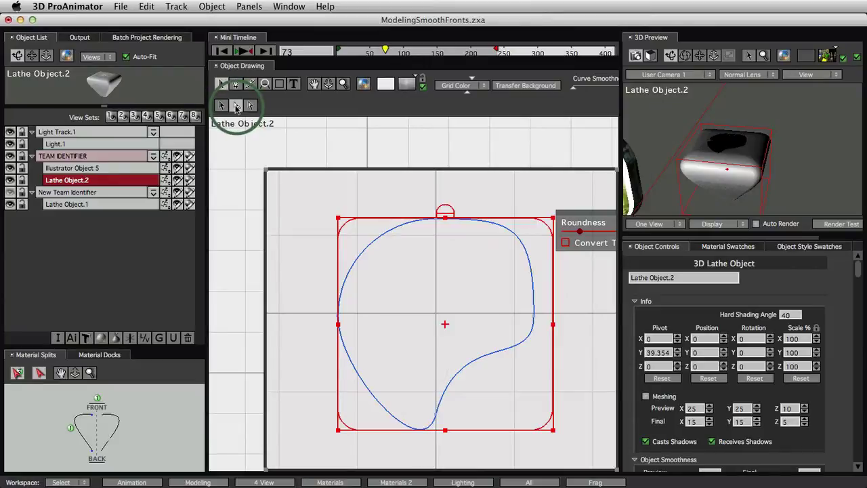
{"action": "left_click", "coordinate": [364, 246]}
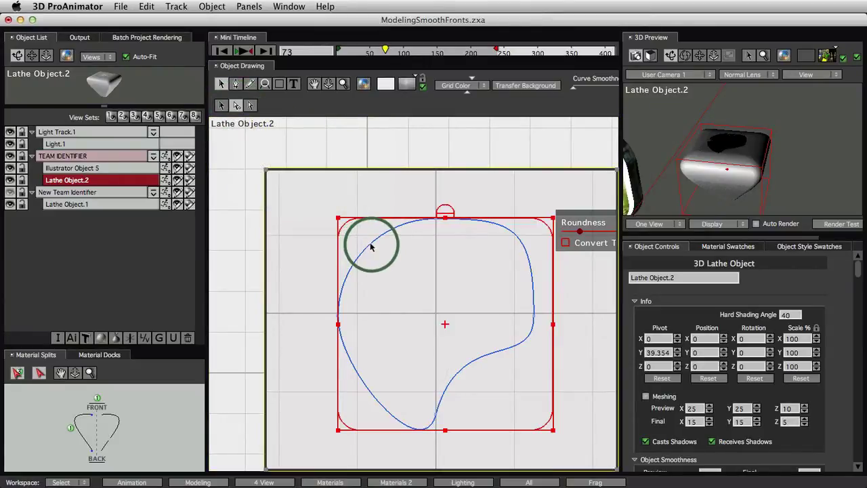
{"action": "left_click", "coordinate": [370, 246]}
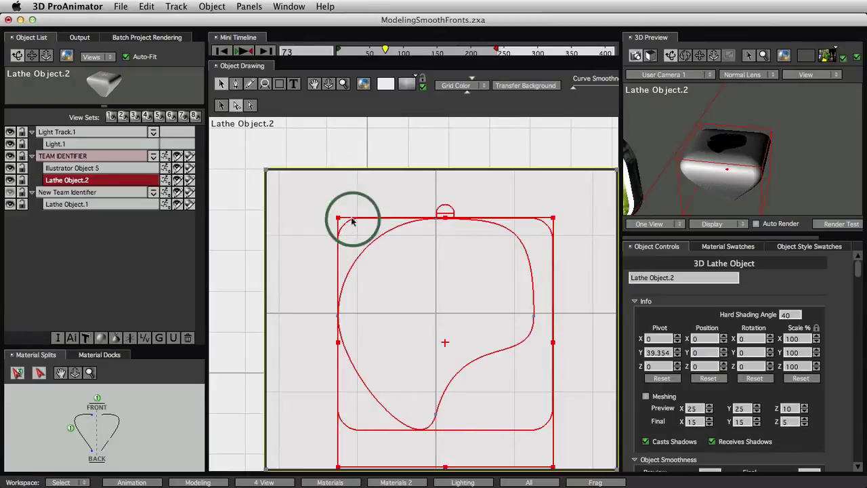
{"action": "left_click", "coordinate": [380, 197]}
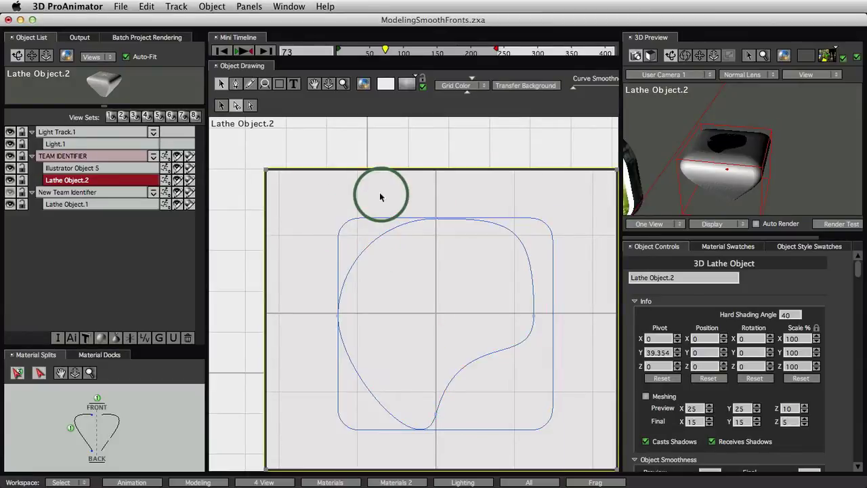
{"action": "left_click", "coordinate": [369, 246]}
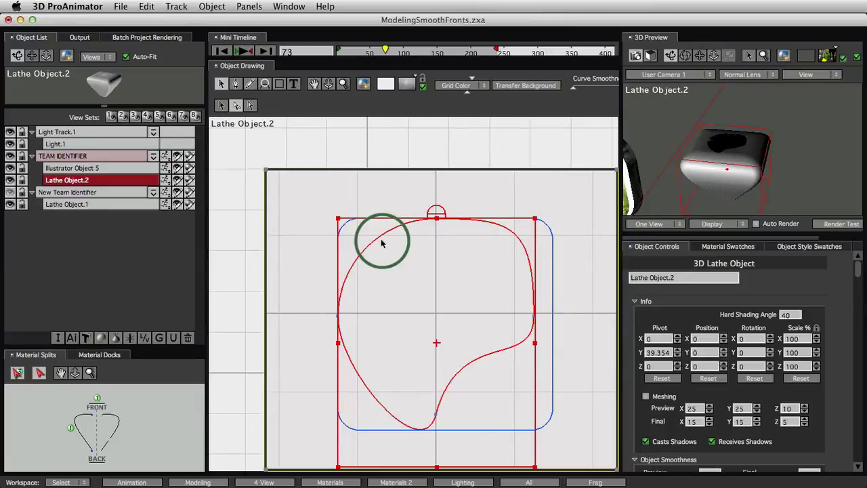
{"action": "key", "text": "Delete"}
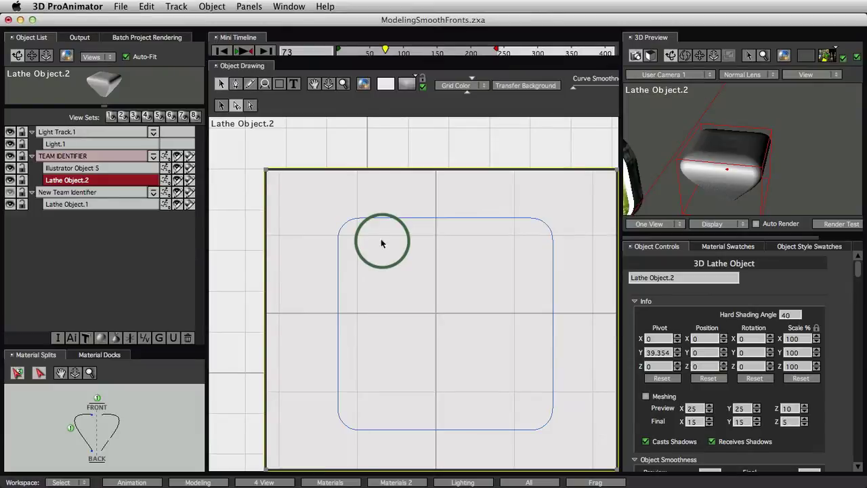
{"action": "mouse_move", "coordinate": [734, 203]}
{"action": "left_mouse_down"}
{"action": "mouse_move", "coordinate": [736, 160]}
{"action": "mouse_move", "coordinate": [768, 219]}
{"action": "mouse_move", "coordinate": [798, 208]}
{"action": "mouse_move", "coordinate": [748, 195]}
{"action": "mouse_move", "coordinate": [735, 180]}
{"action": "left_mouse_up"}
Increase the Roundness of the rounded-rectangle cross-section and shrink the cross-section inset so the lathe profile is accessible.
{"action": "left_click", "coordinate": [268, 173]}
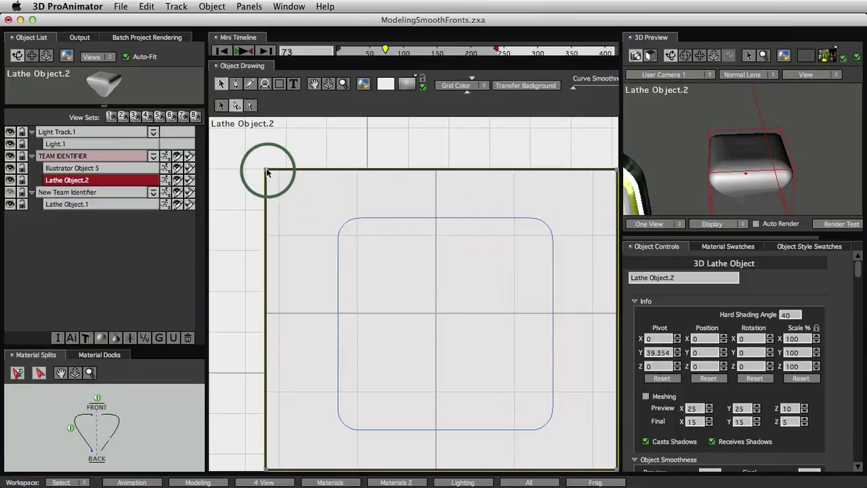
{"action": "left_click", "coordinate": [232, 97]}
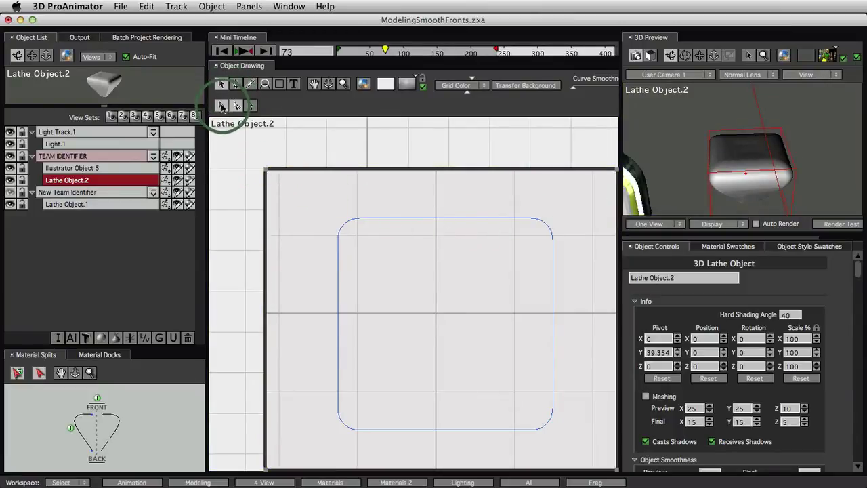
{"action": "left_click", "coordinate": [222, 106]}
{"action": "left_click", "coordinate": [425, 219]}
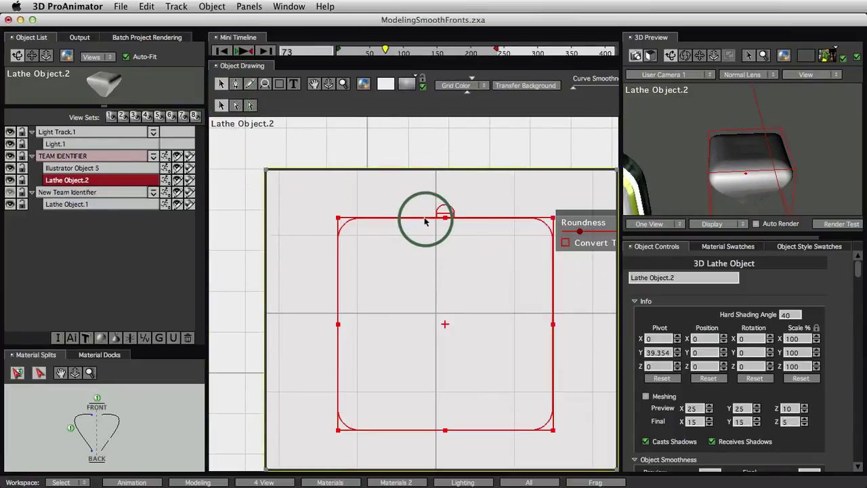
{"action": "left_click_drag", "start_coordinate": [552, 269], "coordinate": [474, 283]}
{"action": "mouse_move", "coordinate": [506, 248]}
{"action": "left_mouse_down"}
{"action": "mouse_move", "coordinate": [542, 251]}
{"action": "mouse_move", "coordinate": [512, 249]}
{"action": "left_mouse_up"}
{"action": "left_click", "coordinate": [396, 230]}
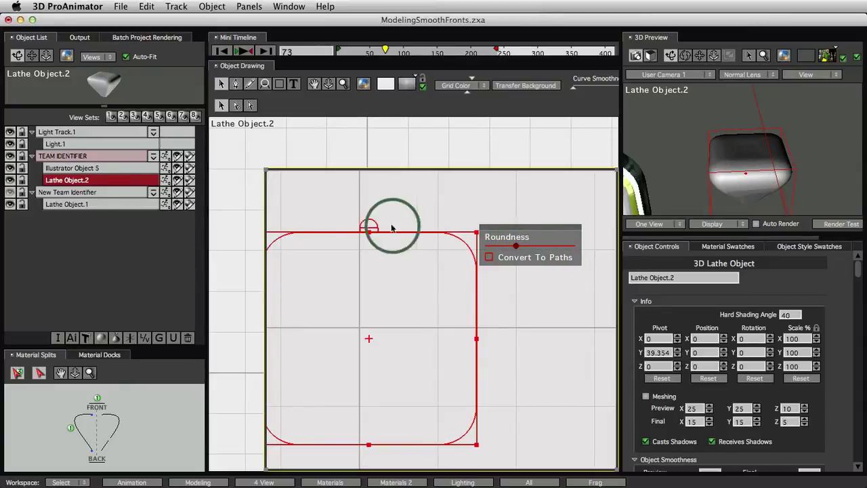
{"action": "left_click", "coordinate": [398, 233]}
{"action": "left_click_drag", "start_coordinate": [267, 169], "coordinate": [516, 386]}
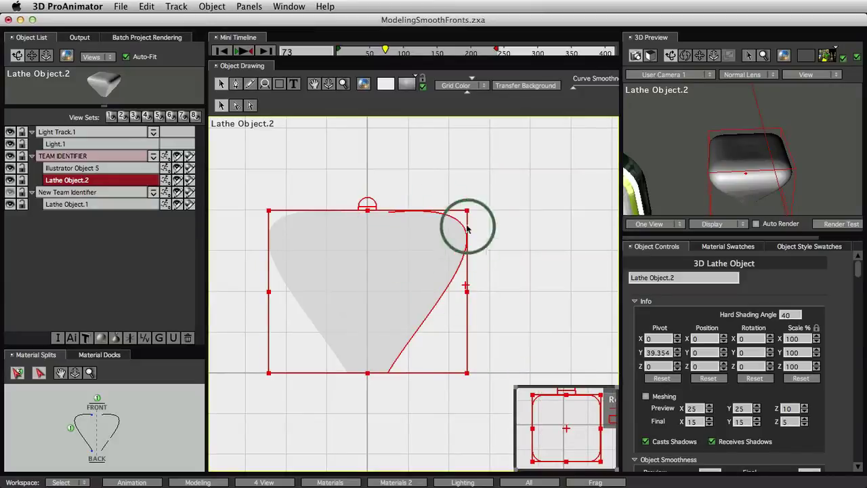
{"action": "left_click_drag", "start_coordinate": [762, 179], "coordinate": [758, 144]}
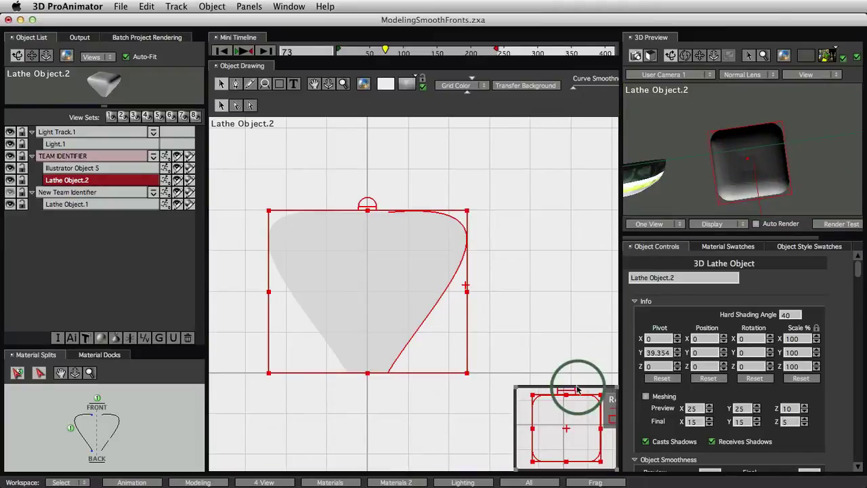
{"action": "left_click_drag", "start_coordinate": [757, 186], "coordinate": [767, 125]}
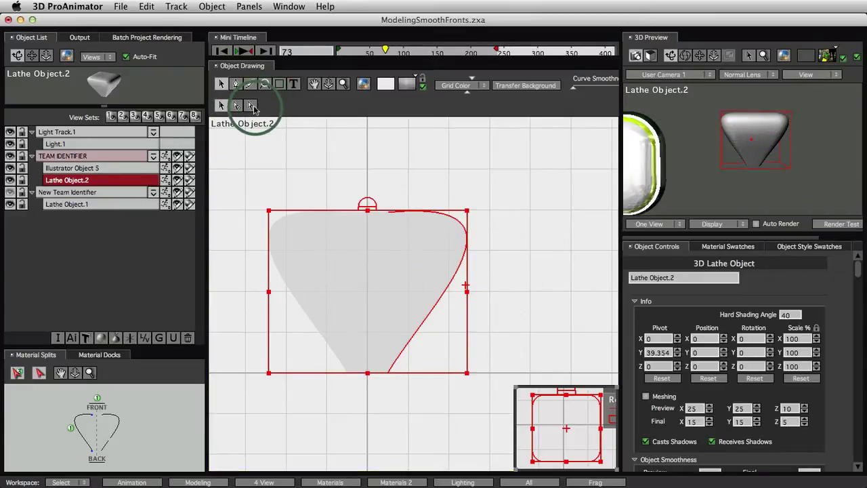
Lower the top point of the lathe profile by about one grid square to make the shape shallower.
{"action": "left_click", "coordinate": [251, 106]}
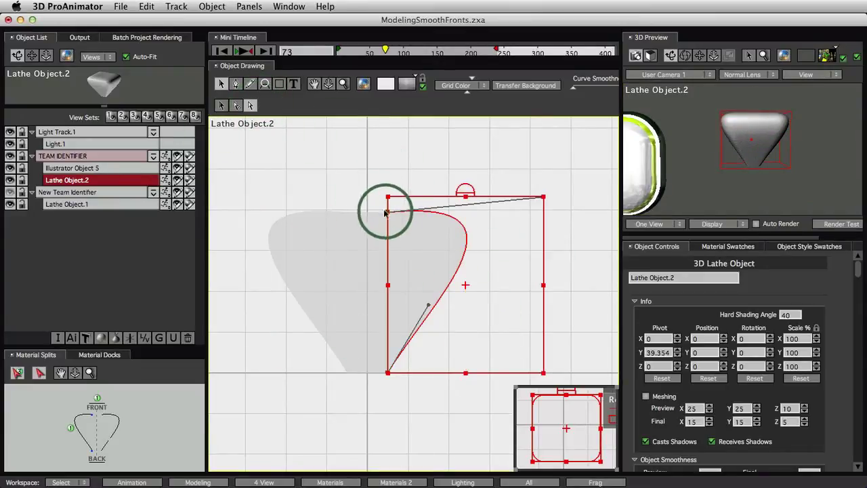
{"action": "left_click", "coordinate": [349, 166]}
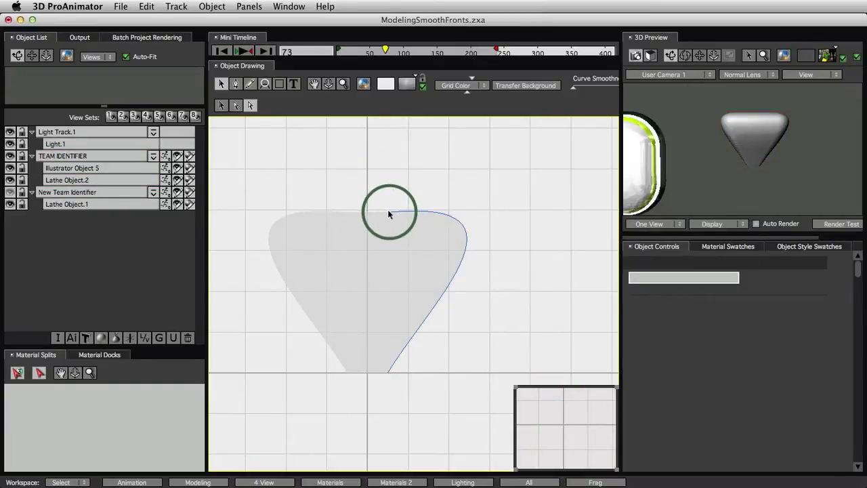
{"action": "left_click", "coordinate": [388, 212]}
{"action": "left_click_drag", "start_coordinate": [388, 212], "coordinate": [388, 253]}
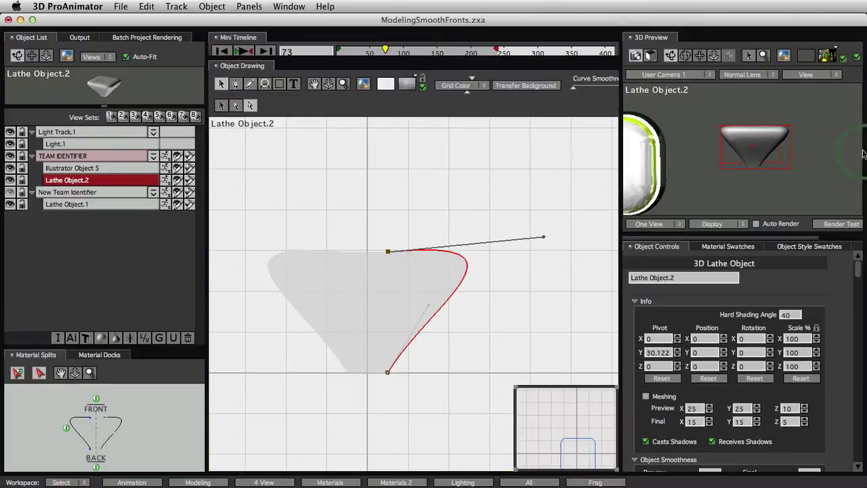
{"action": "left_click_drag", "start_coordinate": [756, 146], "coordinate": [782, 145]}
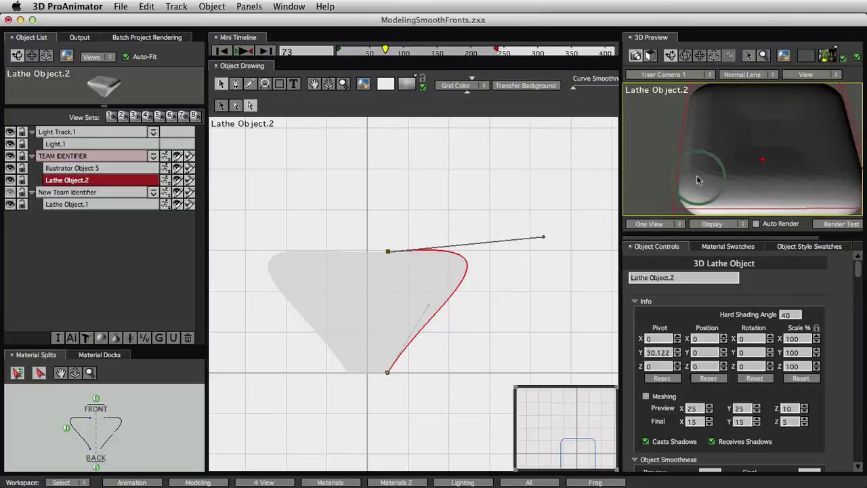
Move the profile's top point onto the centre axis and its bottom point outward to about four grid squares from the axis.
{"action": "left_click", "coordinate": [370, 254]}
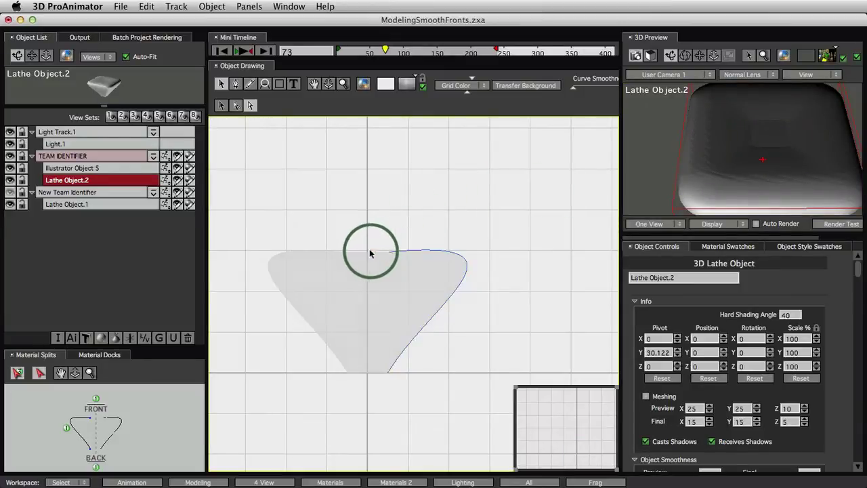
{"action": "mouse_move", "coordinate": [370, 254]}
{"action": "left_mouse_down"}
{"action": "mouse_move", "coordinate": [389, 251]}
{"action": "mouse_move", "coordinate": [370, 253]}
{"action": "left_mouse_up"}
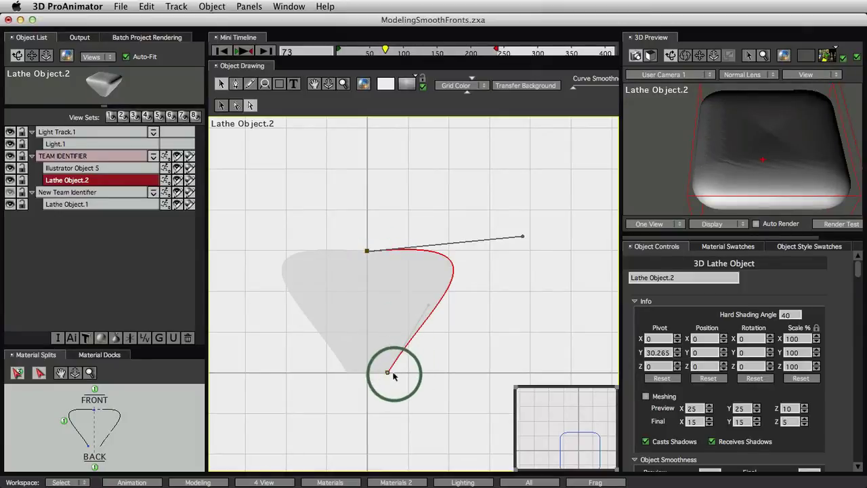
{"action": "left_click_drag", "start_coordinate": [387, 373], "coordinate": [531, 374]}
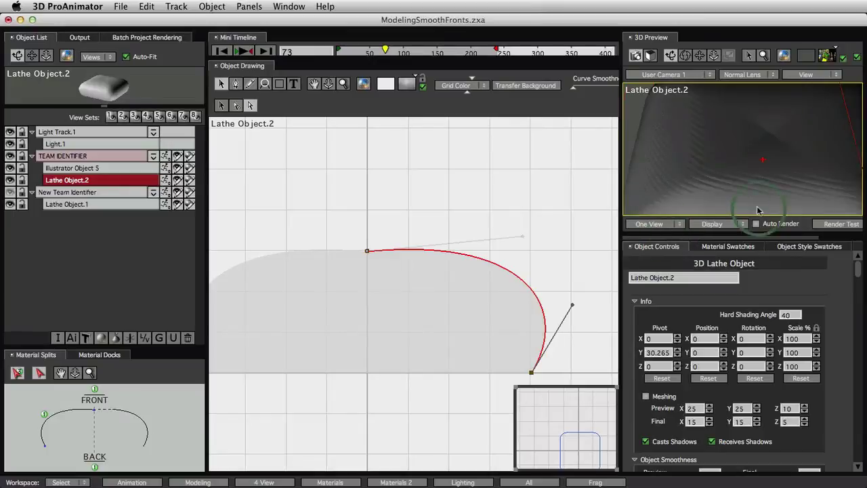
{"action": "left_click_drag", "start_coordinate": [762, 195], "coordinate": [755, 272]}
{"action": "left_click_drag", "start_coordinate": [778, 178], "coordinate": [778, 138]}
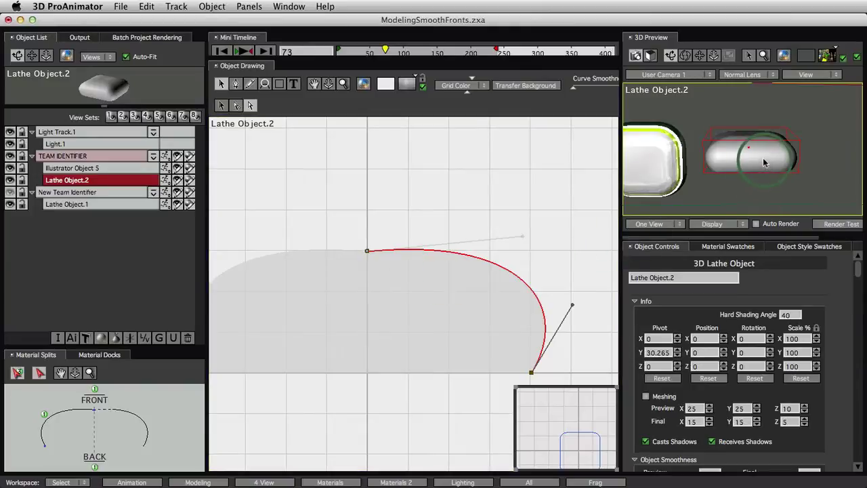
{"action": "left_click_drag", "start_coordinate": [752, 145], "coordinate": [776, 144]}
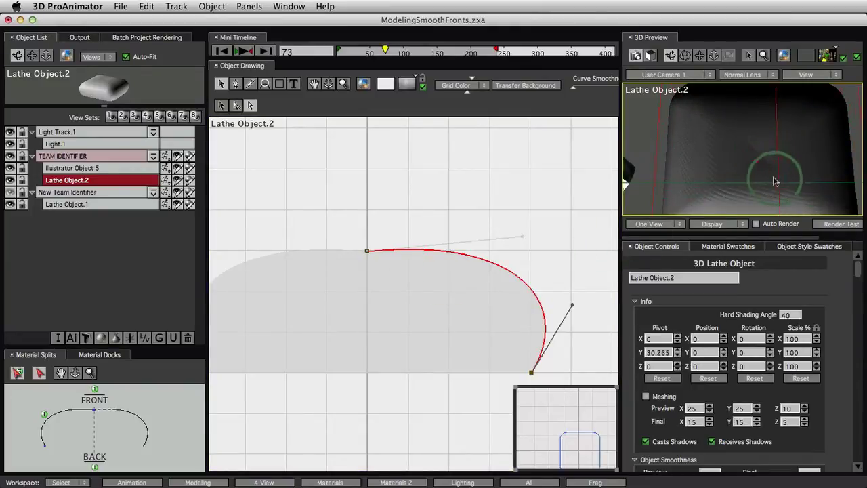
Make the top point's curve handle horizontal, just under two grid squares long, and the bottom point's handle vertical, about one and a half squares long.
{"action": "left_click_drag", "start_coordinate": [792, 173], "coordinate": [746, 176]}
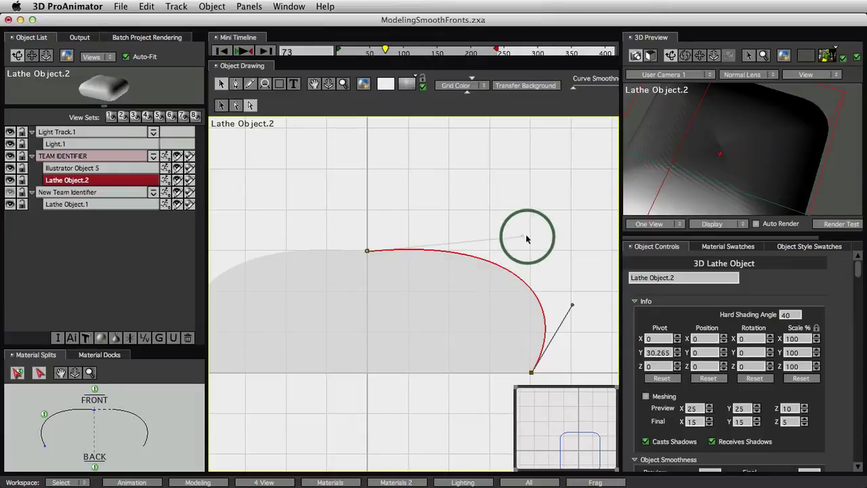
{"action": "left_click_drag", "start_coordinate": [523, 237], "coordinate": [413, 266]}
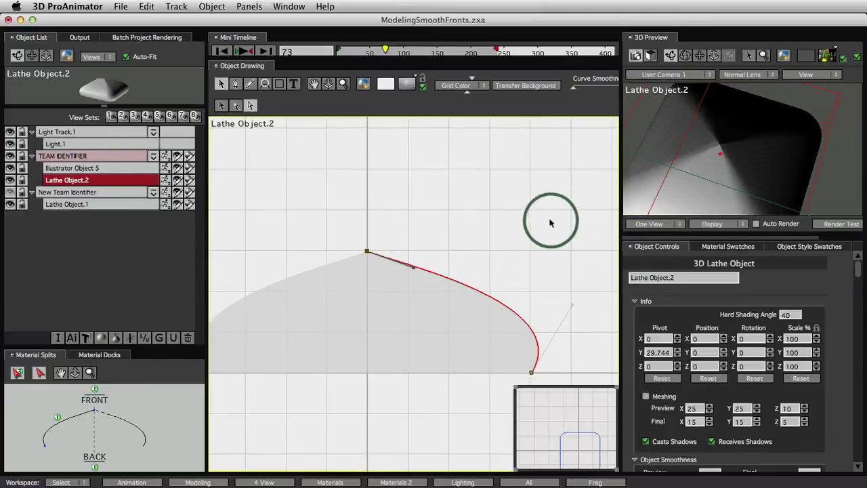
{"action": "left_click_drag", "start_coordinate": [414, 270], "coordinate": [438, 260]}
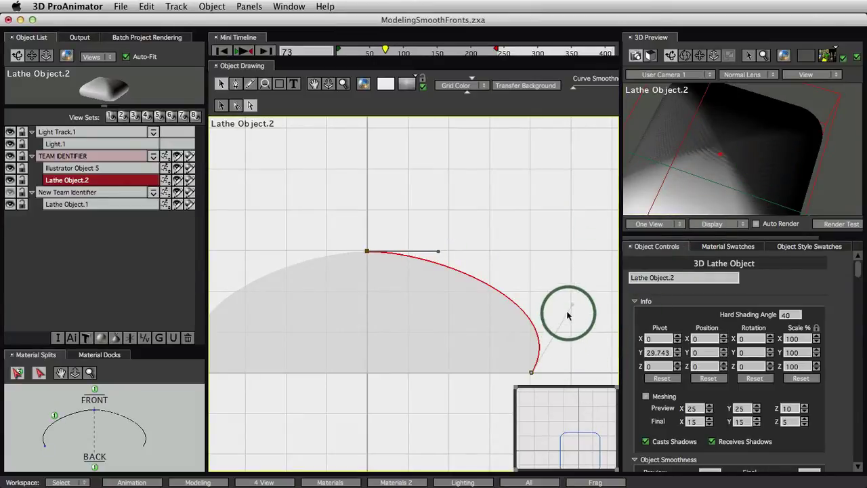
{"action": "left_click_drag", "start_coordinate": [573, 306], "coordinate": [533, 311]}
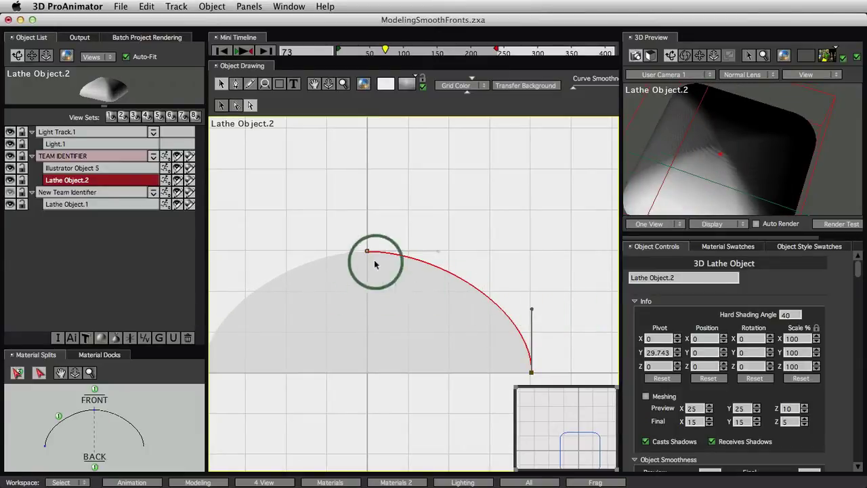
Lower the lathe profile's top point by one grid square along the centre axis and compare the shape with the neighbouring badge.
{"action": "left_click_drag", "start_coordinate": [720, 192], "coordinate": [790, 206]}
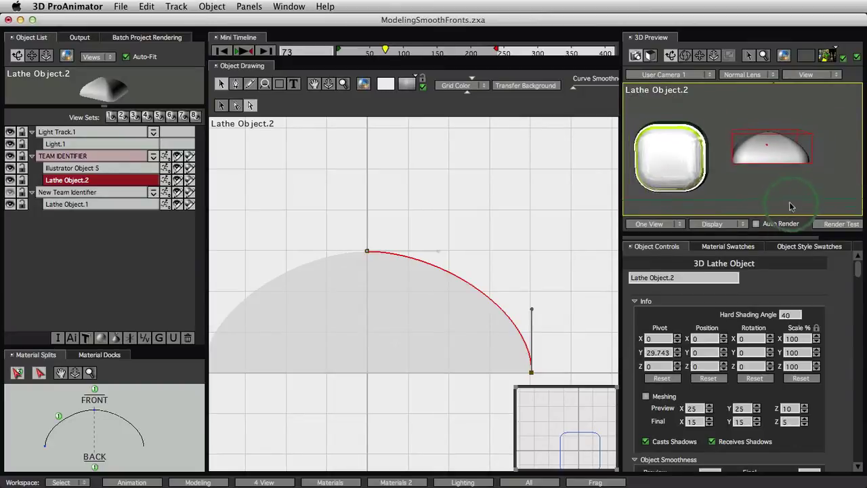
{"action": "mouse_move", "coordinate": [778, 160]}
{"action": "left_mouse_down"}
{"action": "mouse_move", "coordinate": [776, 187]}
{"action": "mouse_move", "coordinate": [777, 152]}
{"action": "left_mouse_up"}
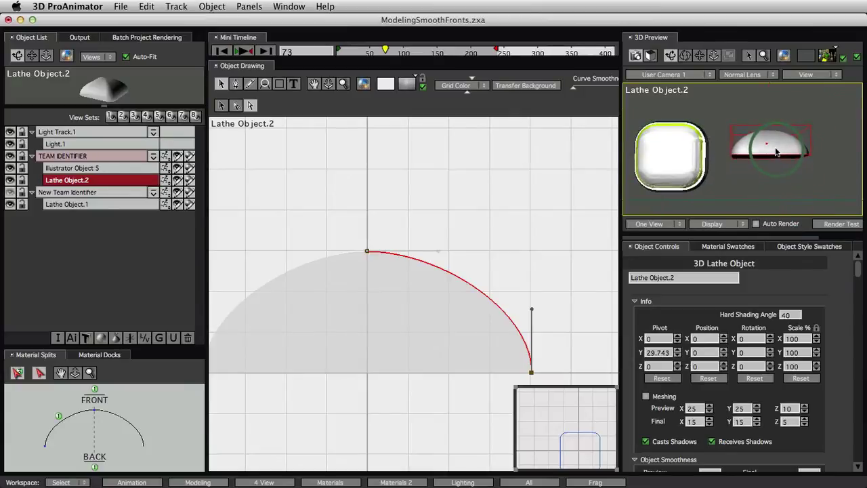
{"action": "left_click", "coordinate": [434, 253]}
{"action": "left_click_drag", "start_coordinate": [366, 251], "coordinate": [369, 293]}
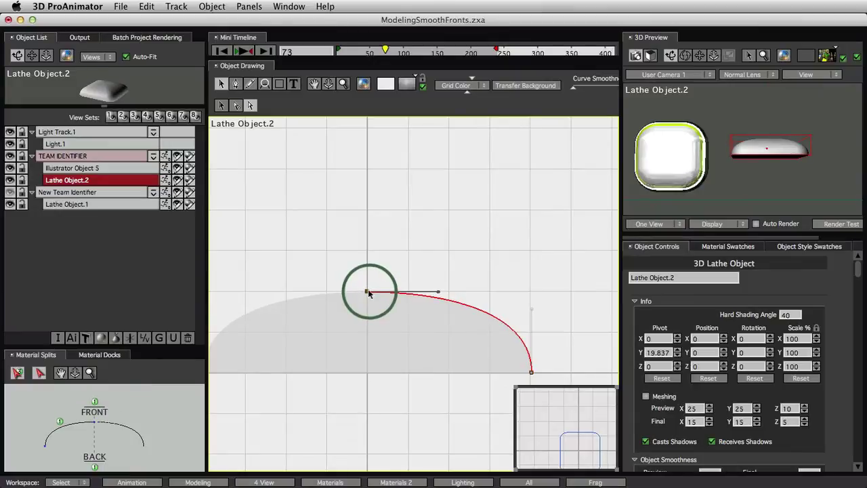
{"action": "left_click", "coordinate": [725, 177]}
{"action": "mouse_move", "coordinate": [757, 154]}
{"action": "left_mouse_down"}
{"action": "mouse_move", "coordinate": [758, 208]}
{"action": "mouse_move", "coordinate": [768, 185]}
{"action": "mouse_move", "coordinate": [758, 172]}
{"action": "mouse_move", "coordinate": [770, 149]}
{"action": "left_mouse_up"}
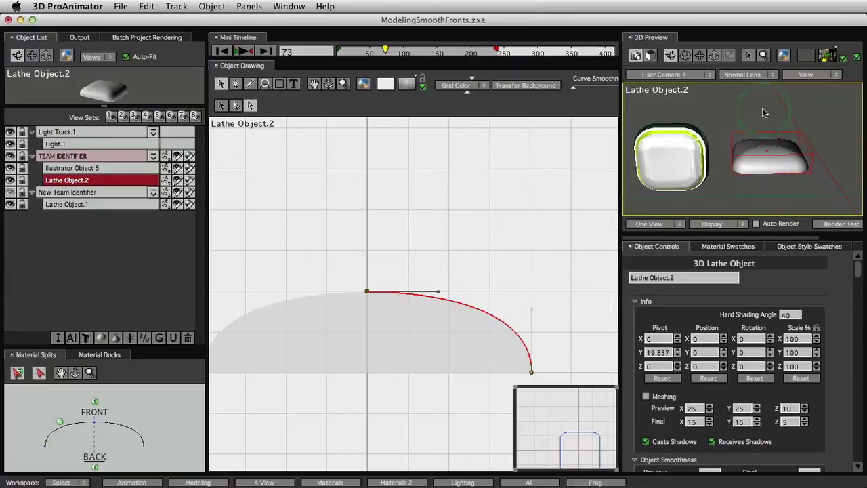
{"action": "left_click_drag", "start_coordinate": [655, 171], "coordinate": [667, 161]}
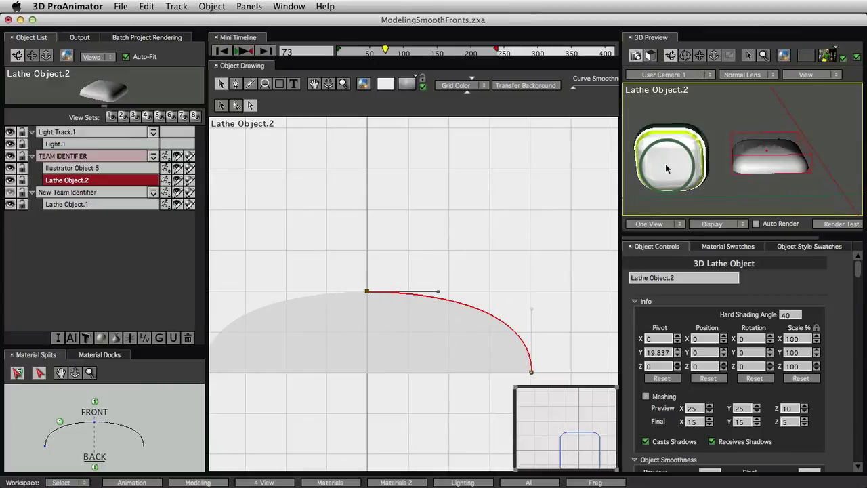
{"action": "mouse_move", "coordinate": [666, 164]}
{"action": "left_mouse_down"}
{"action": "mouse_move", "coordinate": [660, 157]}
{"action": "mouse_move", "coordinate": [663, 168]}
{"action": "left_mouse_up"}
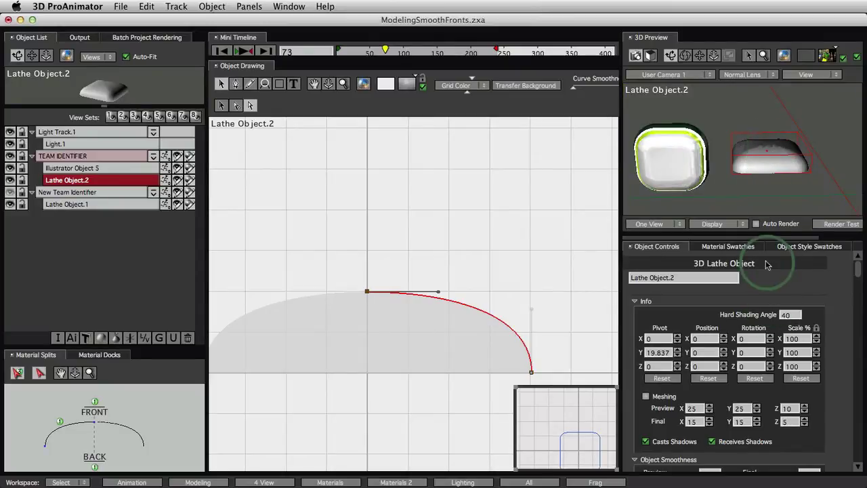
At frame 50, turn the lathe object to face the camera with rotation X 90, Y 0 and Z 0.
{"action": "left_click", "coordinate": [651, 56]}
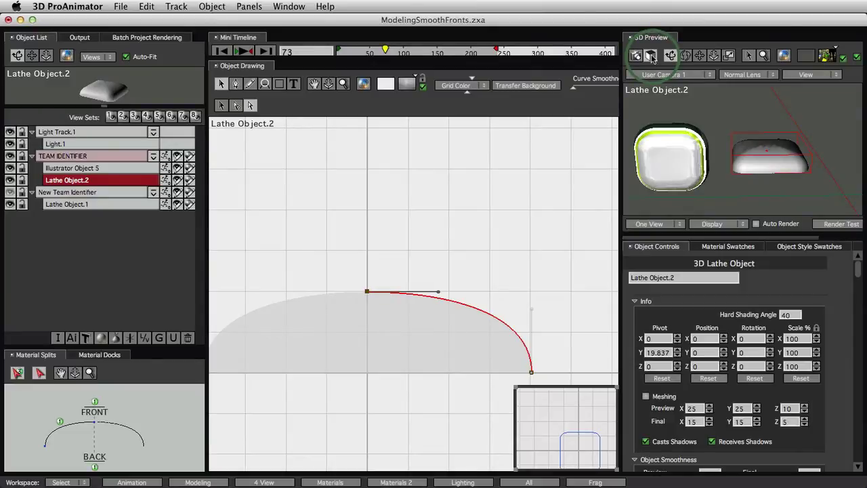
{"action": "left_click_drag", "start_coordinate": [749, 107], "coordinate": [779, 215]}
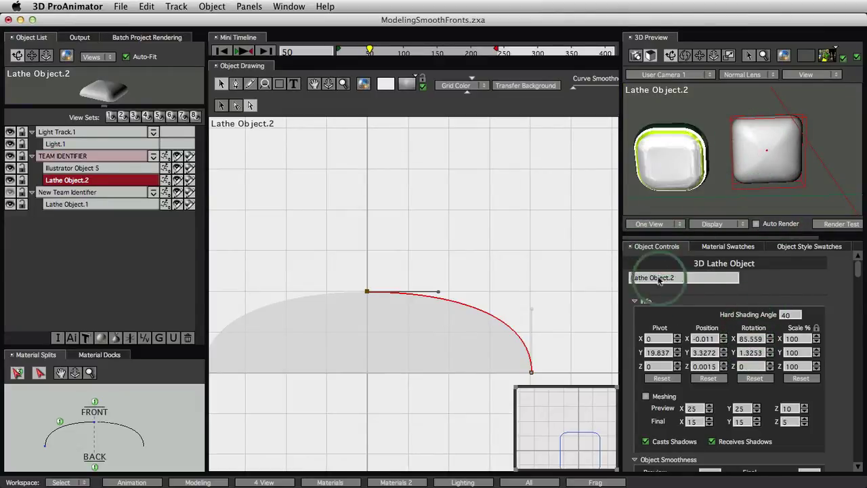
{"action": "left_click", "coordinate": [635, 302]}
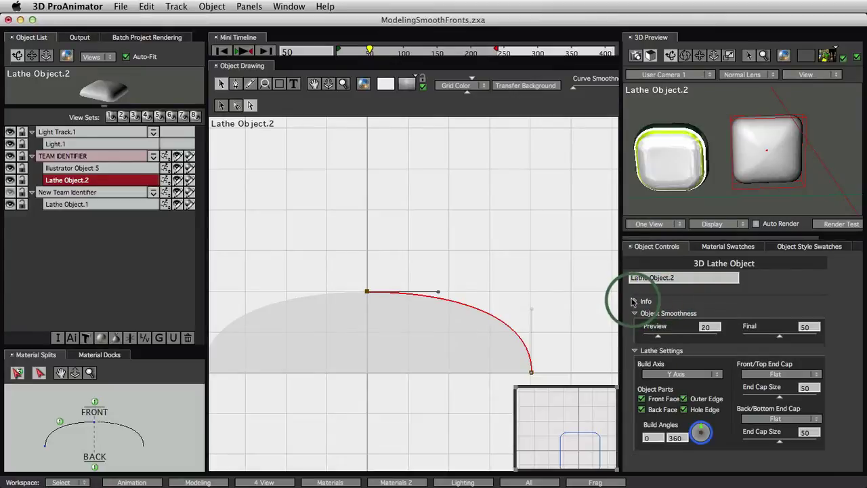
{"action": "left_click", "coordinate": [636, 302]}
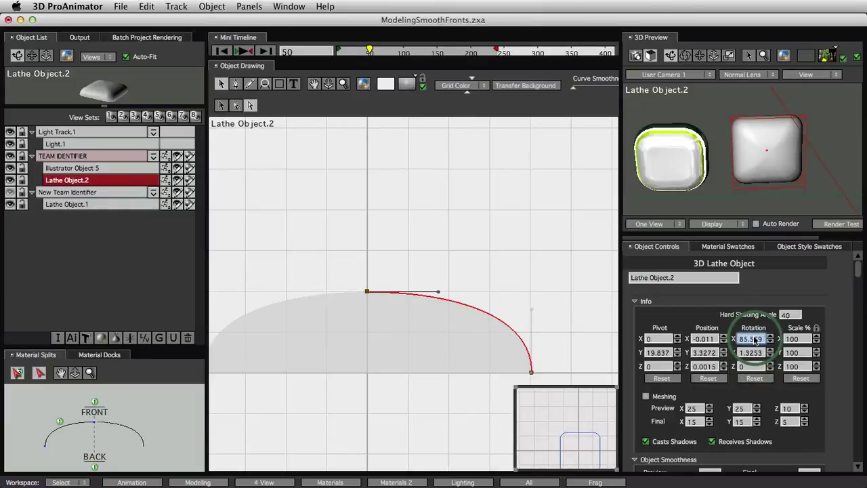
{"action": "type", "text": "90"}
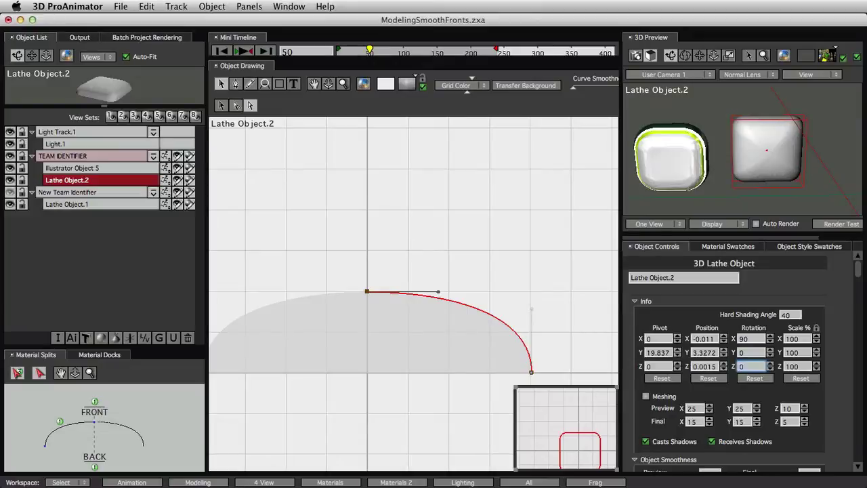
{"action": "left_click", "coordinate": [828, 180]}
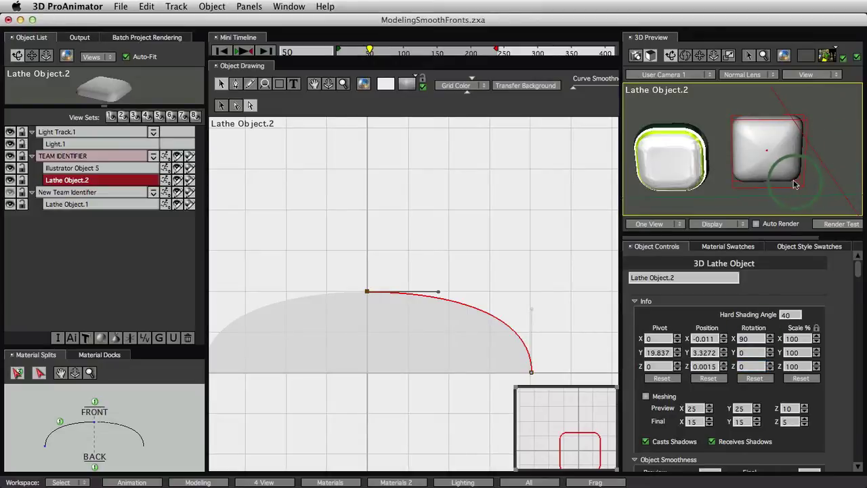
Move the lathe object directly beside the existing badge, to an X position of -36.84, and check their spacing from the side.
{"action": "left_click", "coordinate": [637, 55]}
{"action": "left_click_drag", "start_coordinate": [811, 192], "coordinate": [741, 187]}
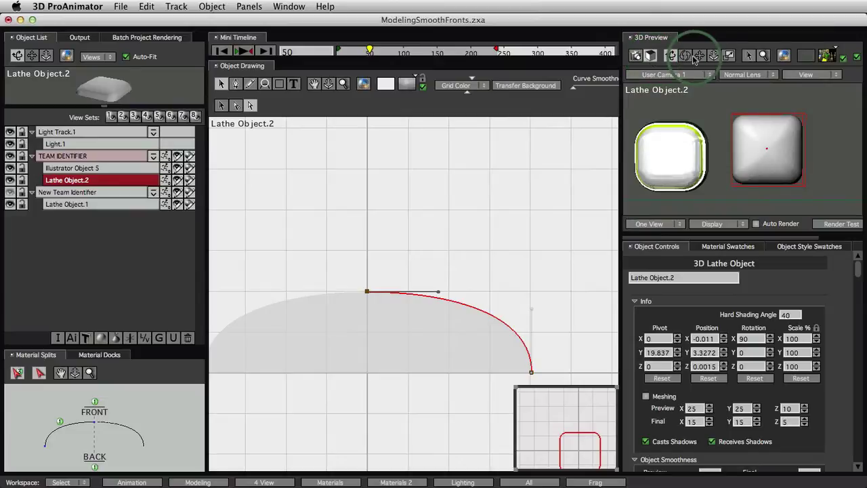
{"action": "left_click_drag", "start_coordinate": [779, 155], "coordinate": [767, 164]}
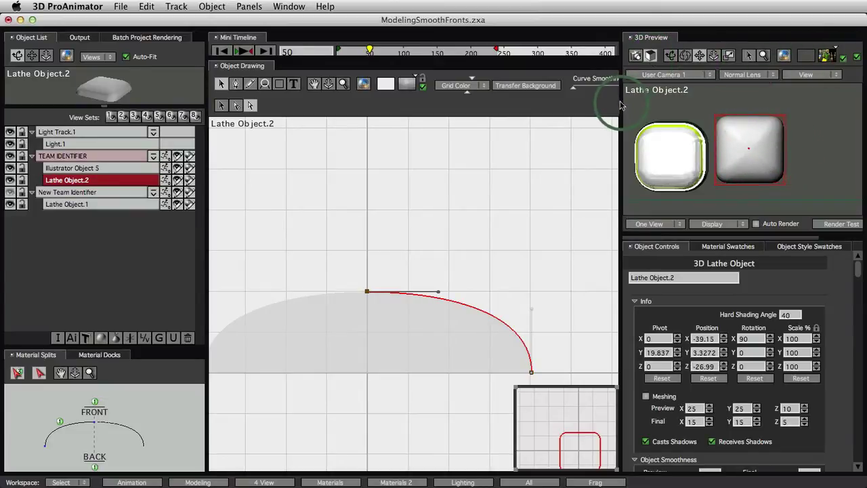
{"action": "left_click_drag", "start_coordinate": [621, 105], "coordinate": [571, 106]}
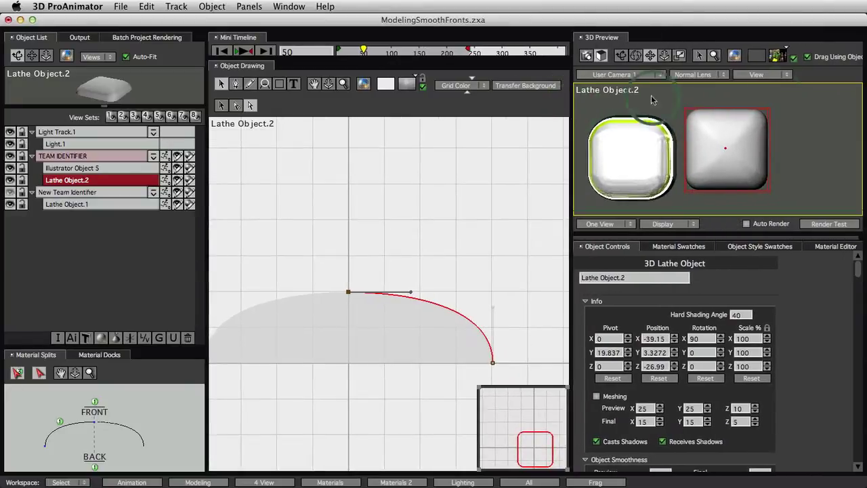
{"action": "left_click", "coordinate": [807, 58]}
{"action": "left_click", "coordinate": [702, 173]}
{"action": "left_click_drag", "start_coordinate": [721, 172], "coordinate": [722, 159]}
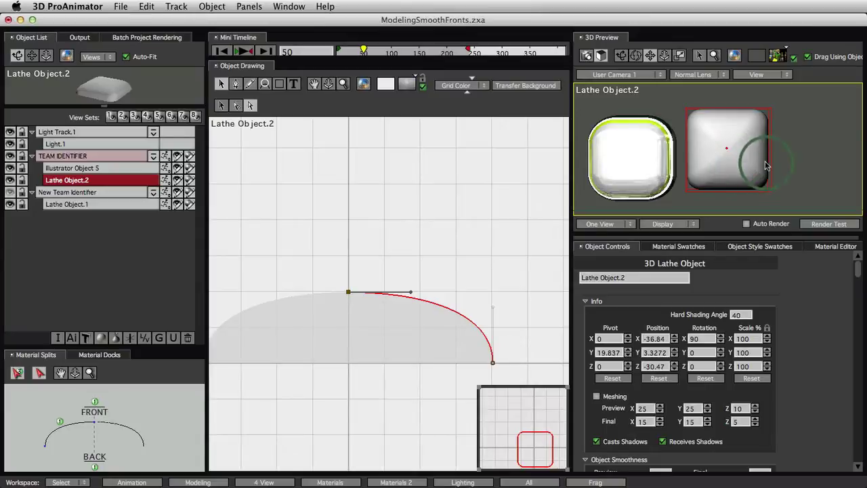
{"action": "left_click_drag", "start_coordinate": [765, 167], "coordinate": [719, 157]}
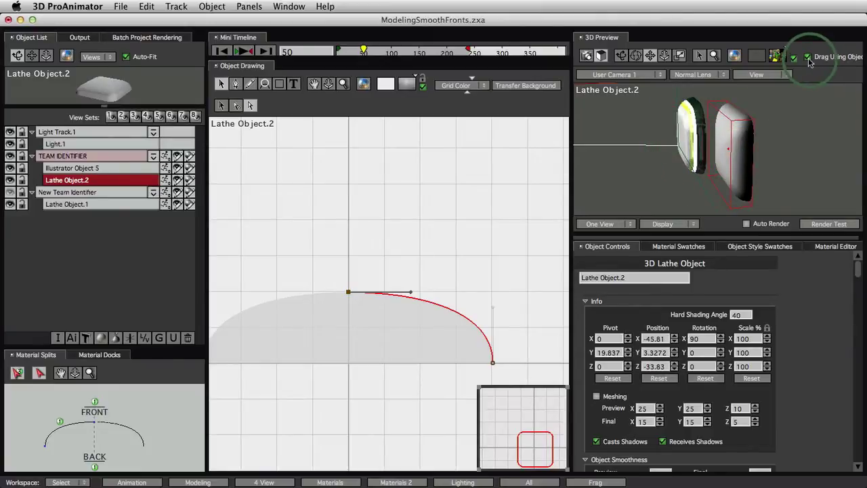
{"action": "left_click", "coordinate": [781, 139]}
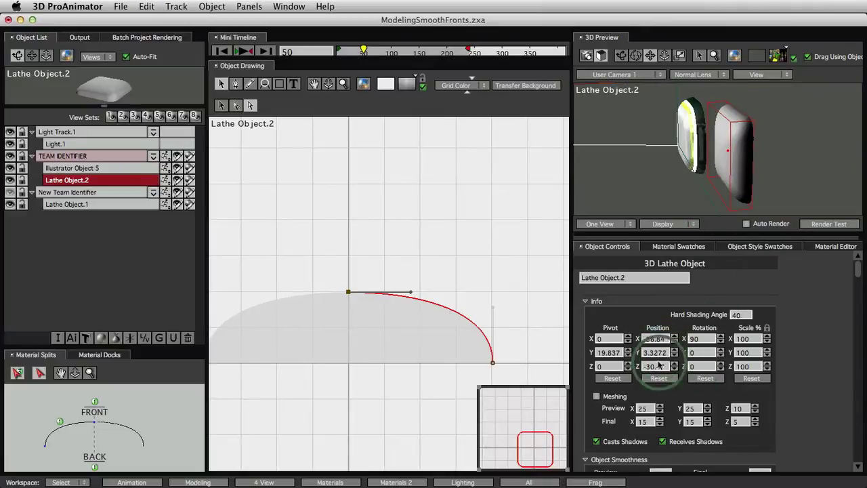
Set the lathe object's Z position to about 8.53 so its depth lines up with the existing badge.
{"action": "left_click_drag", "start_coordinate": [659, 365], "coordinate": [690, 359]}
{"action": "left_click", "coordinate": [767, 169]}
{"action": "left_click_drag", "start_coordinate": [767, 170], "coordinate": [744, 174]}
{"action": "left_click_drag", "start_coordinate": [656, 368], "coordinate": [662, 369]}
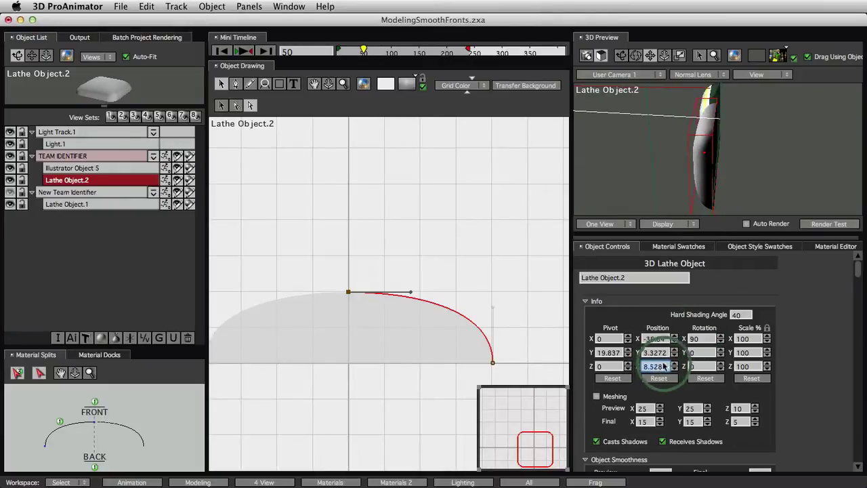
{"action": "left_click_drag", "start_coordinate": [712, 155], "coordinate": [718, 205]}
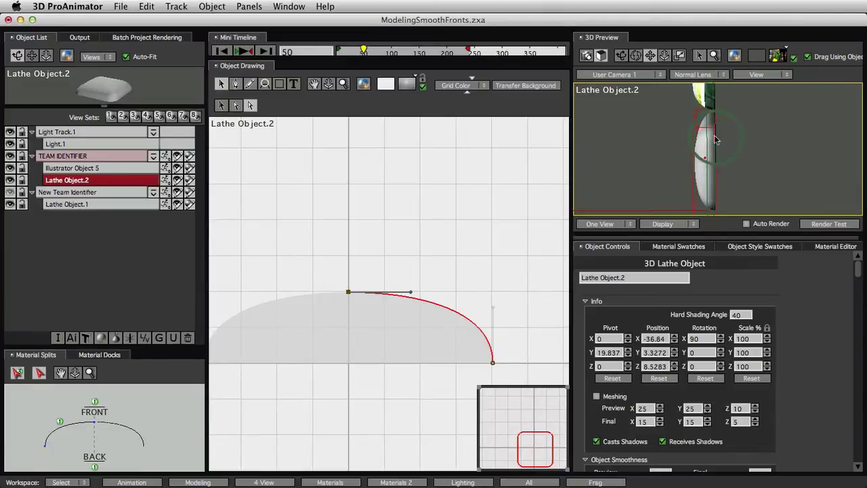
Show the 12 Field Grid overlay on a front view of the two badges.
{"action": "left_click", "coordinate": [586, 59]}
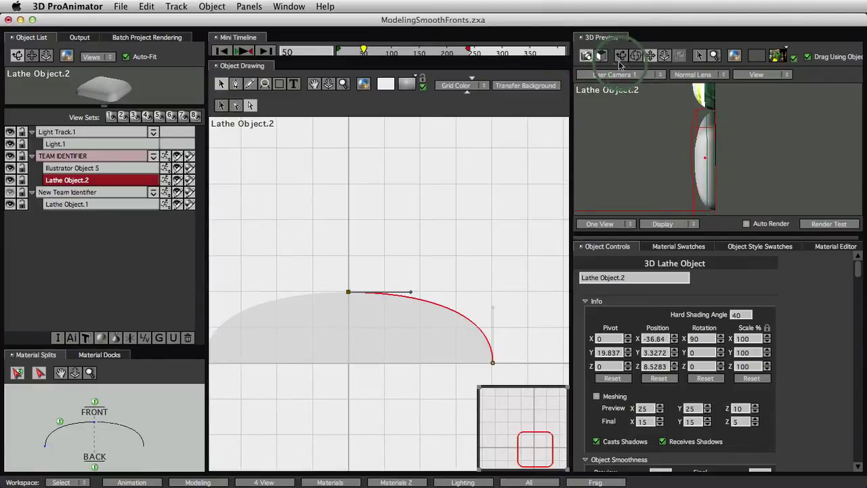
{"action": "left_click_drag", "start_coordinate": [730, 134], "coordinate": [790, 197]}
{"action": "left_click", "coordinate": [663, 223]}
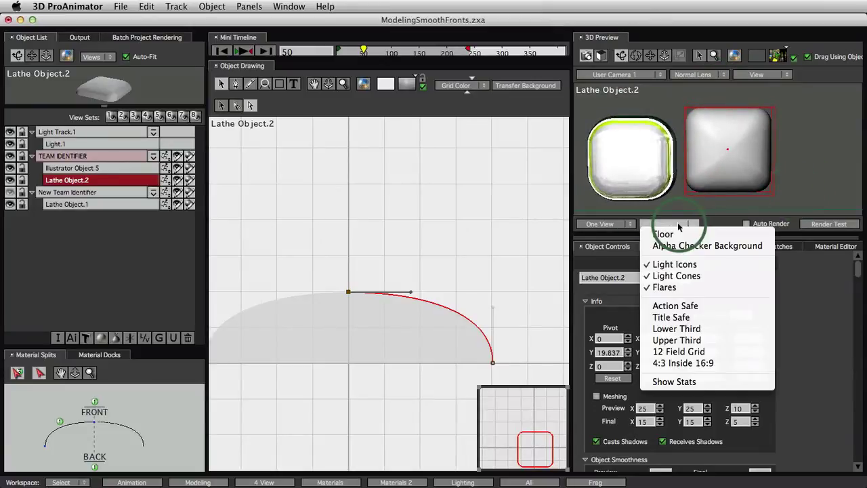
{"action": "left_click", "coordinate": [687, 352]}
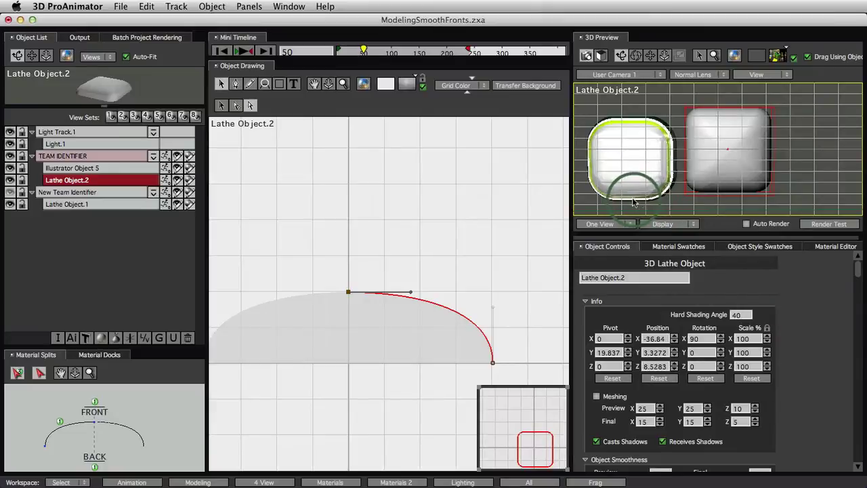
Set the lathe object's Y position to -16 to align it with the existing badge, and turn off the 12 Field Grid.
{"action": "left_click_drag", "start_coordinate": [658, 353], "coordinate": [648, 353]}
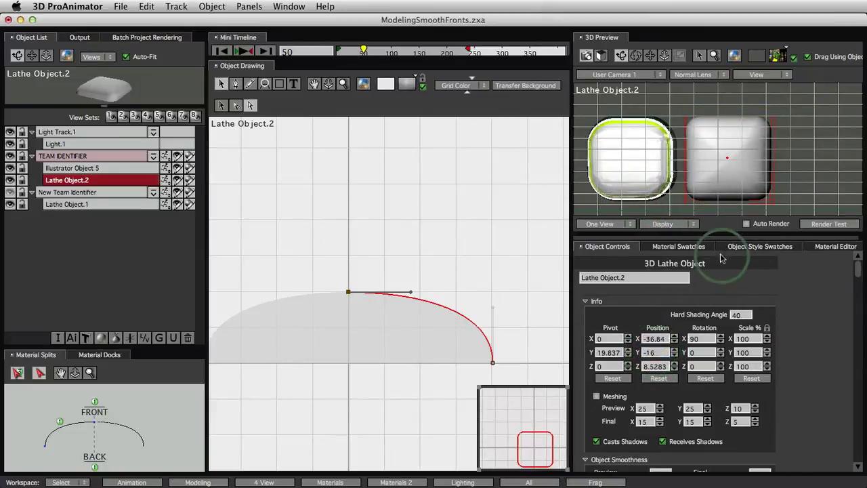
{"action": "left_click", "coordinate": [676, 109]}
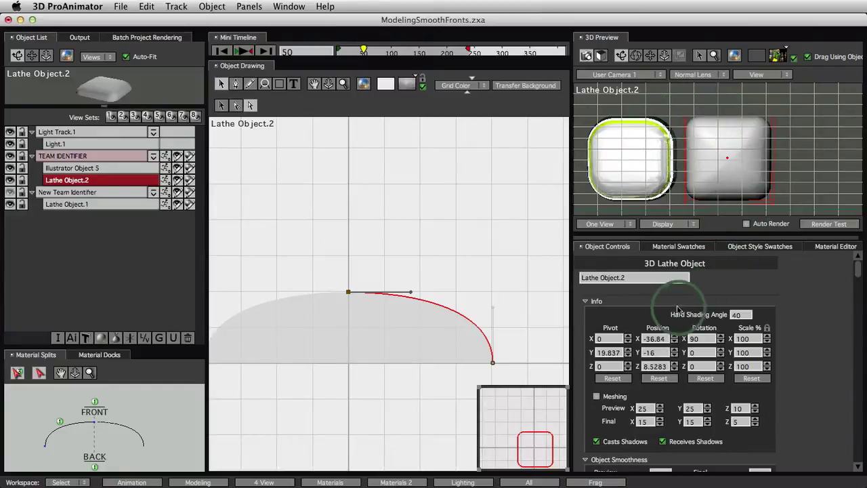
{"action": "left_click", "coordinate": [675, 226]}
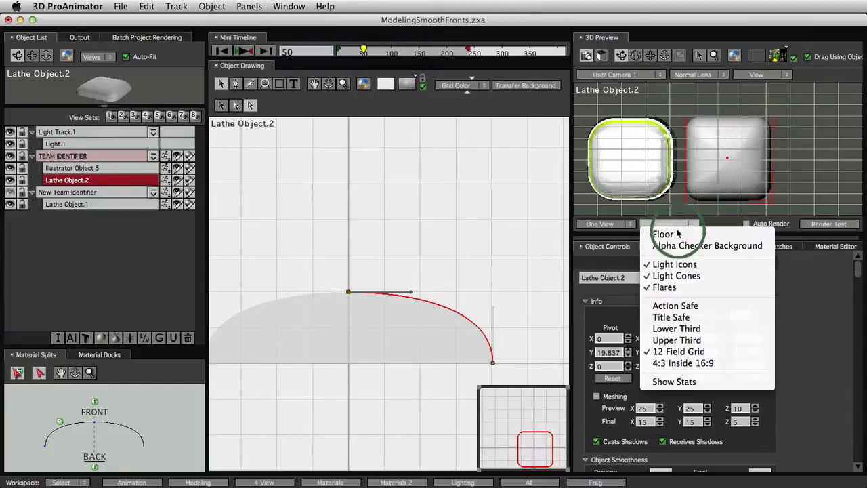
{"action": "left_click", "coordinate": [720, 350]}
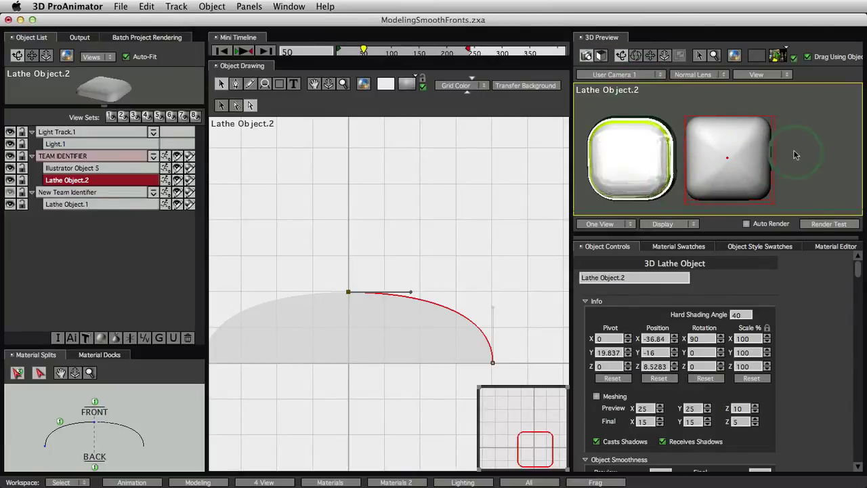
Compare the two badges' depth edge-on and nudge the lathe profile's top point slightly upward onto the grid line.
{"action": "mouse_move", "coordinate": [796, 155]}
{"action": "left_mouse_down"}
{"action": "mouse_move", "coordinate": [667, 212]}
{"action": "mouse_move", "coordinate": [658, 197]}
{"action": "mouse_move", "coordinate": [686, 100]}
{"action": "left_mouse_up"}
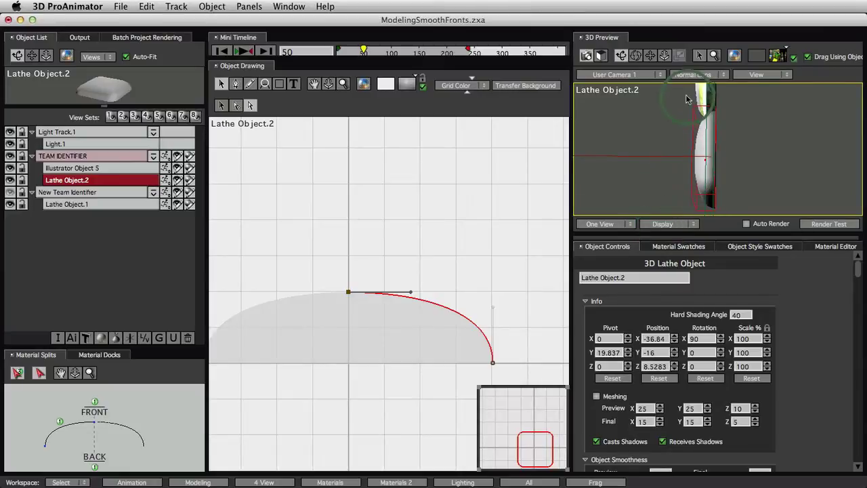
{"action": "left_click_drag", "start_coordinate": [656, 162], "coordinate": [779, 185]}
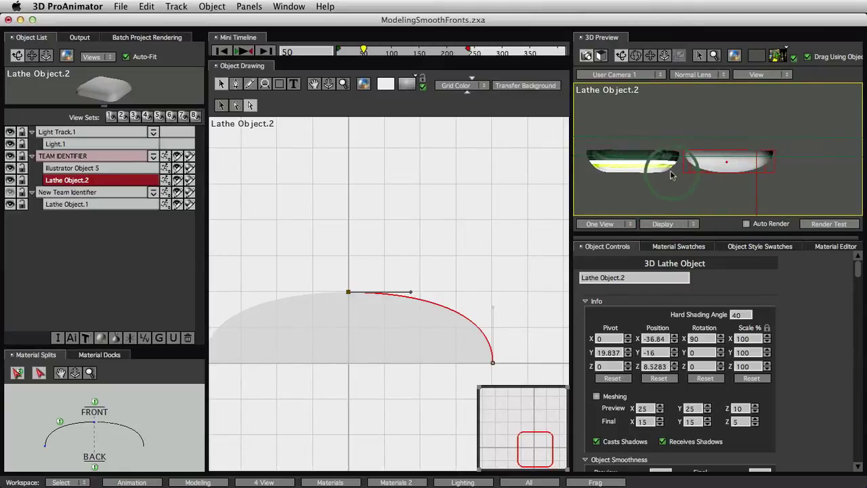
{"action": "left_click", "coordinate": [500, 232]}
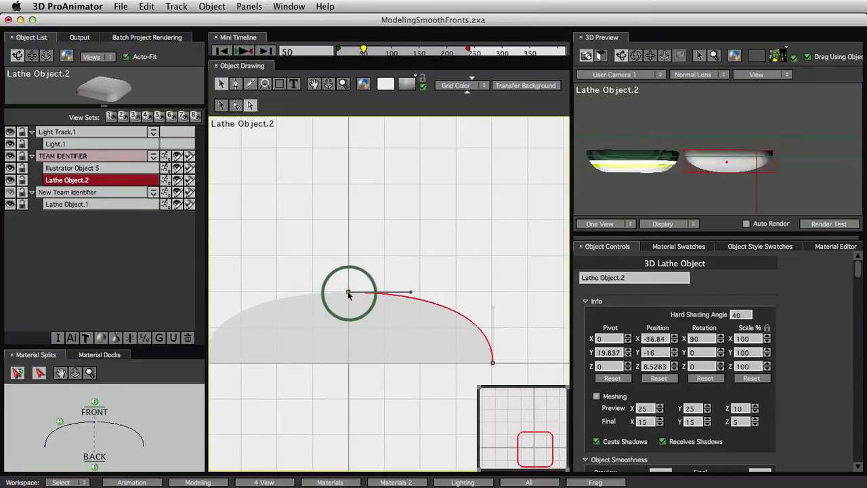
{"action": "mouse_move", "coordinate": [348, 294]}
{"action": "left_mouse_down"}
{"action": "mouse_move", "coordinate": [348, 304]}
{"action": "mouse_move", "coordinate": [348, 284]}
{"action": "mouse_move", "coordinate": [347, 293]}
{"action": "left_mouse_up"}
{"action": "left_click", "coordinate": [703, 160]}
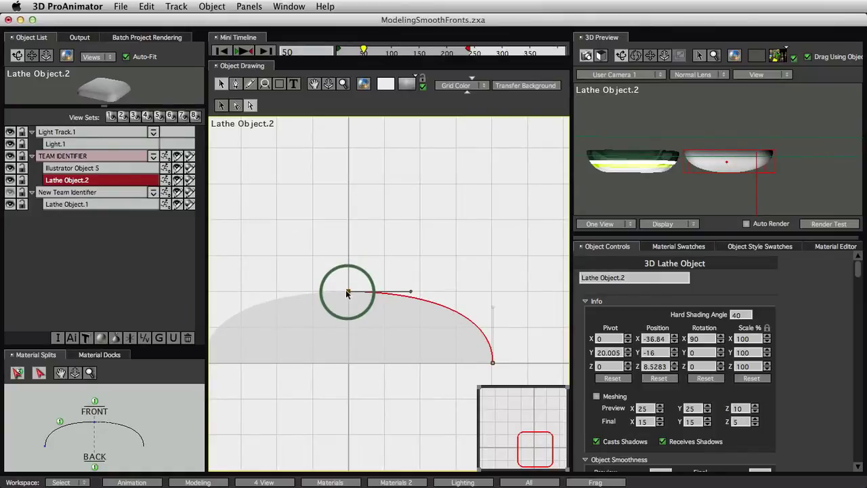
Lengthen the horizontal handle of the lathe profile's centre point outward to fill out the front, and check both badges from the front.
{"action": "left_click", "coordinate": [650, 167]}
{"action": "mouse_move", "coordinate": [720, 184]}
{"action": "left_mouse_down"}
{"action": "mouse_move", "coordinate": [726, 103]}
{"action": "mouse_move", "coordinate": [719, 126]}
{"action": "mouse_move", "coordinate": [735, 179]}
{"action": "mouse_move", "coordinate": [725, 183]}
{"action": "mouse_move", "coordinate": [751, 190]}
{"action": "mouse_move", "coordinate": [738, 149]}
{"action": "mouse_move", "coordinate": [741, 197]}
{"action": "mouse_move", "coordinate": [736, 186]}
{"action": "mouse_move", "coordinate": [722, 192]}
{"action": "mouse_move", "coordinate": [711, 173]}
{"action": "mouse_move", "coordinate": [715, 156]}
{"action": "mouse_move", "coordinate": [713, 187]}
{"action": "mouse_move", "coordinate": [710, 139]}
{"action": "mouse_move", "coordinate": [719, 177]}
{"action": "mouse_move", "coordinate": [711, 183]}
{"action": "mouse_move", "coordinate": [788, 218]}
{"action": "mouse_move", "coordinate": [701, 181]}
{"action": "mouse_move", "coordinate": [704, 158]}
{"action": "left_mouse_up"}
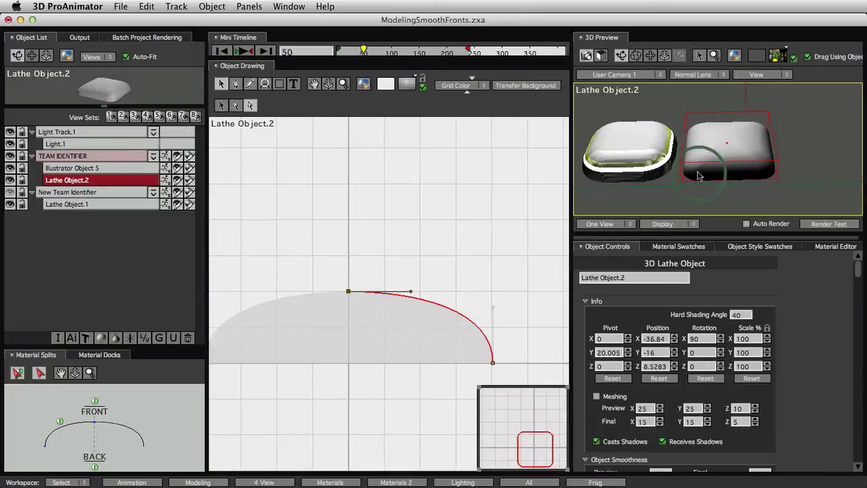
{"action": "left_click", "coordinate": [436, 311]}
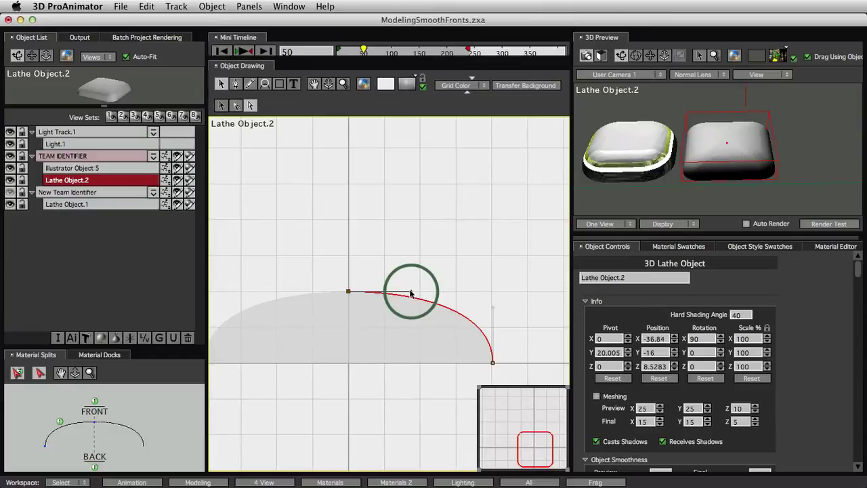
{"action": "left_click_drag", "start_coordinate": [411, 293], "coordinate": [432, 293]}
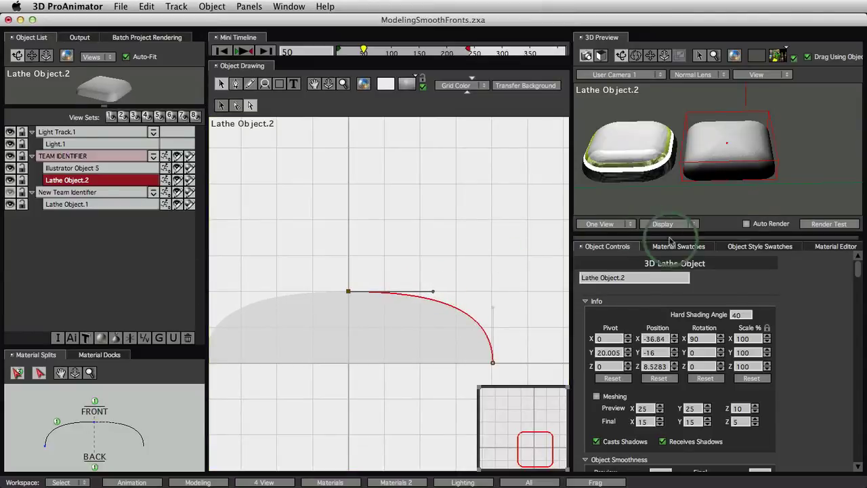
{"action": "mouse_move", "coordinate": [739, 154]}
{"action": "left_mouse_down"}
{"action": "mouse_move", "coordinate": [729, 201]}
{"action": "mouse_move", "coordinate": [743, 169]}
{"action": "left_mouse_up"}
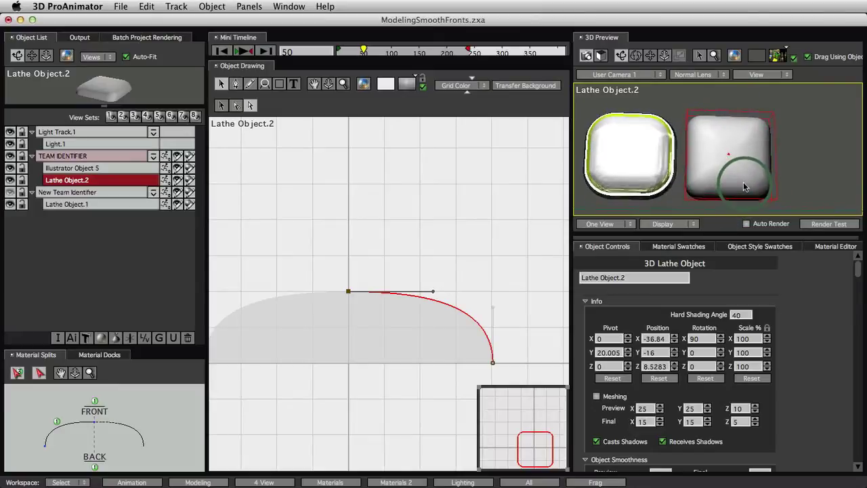
Increase the Roundness of the lathe's rounded-square base shape to match the existing badge's corners, working in an enlarged base-shape inset and shrinking it again.
{"action": "left_click", "coordinate": [540, 245]}
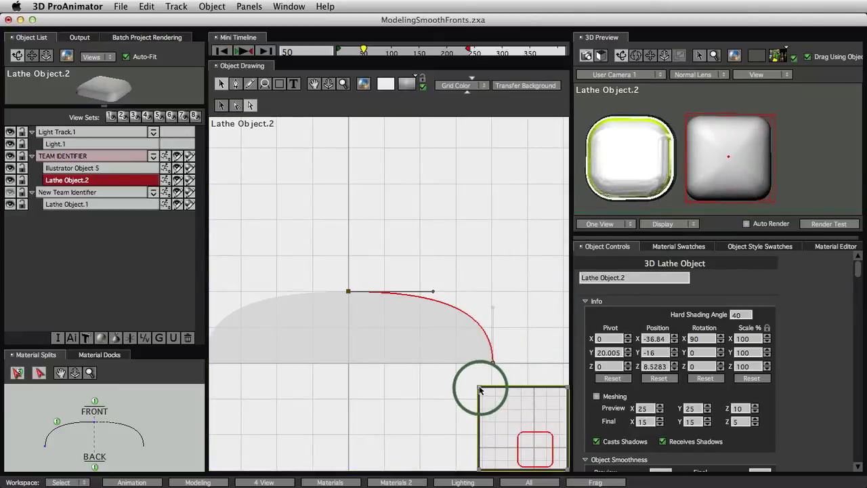
{"action": "left_click_drag", "start_coordinate": [480, 390], "coordinate": [273, 228]}
{"action": "left_click", "coordinate": [481, 254]}
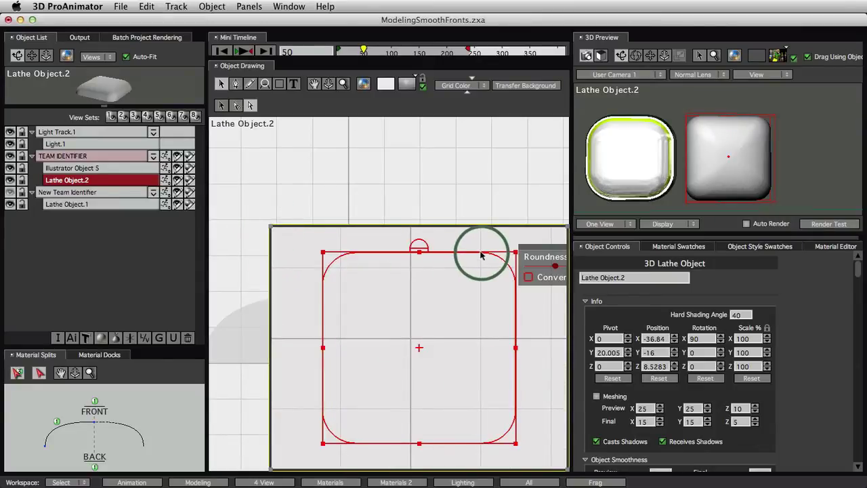
{"action": "left_click_drag", "start_coordinate": [529, 322], "coordinate": [466, 347]}
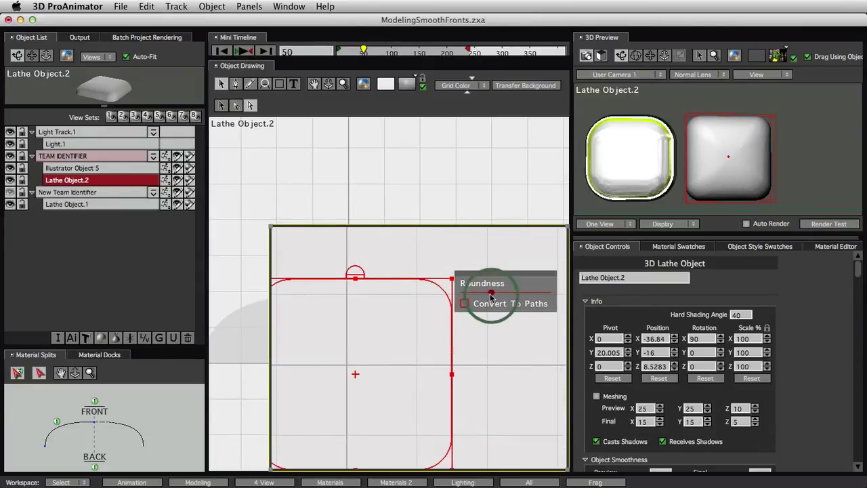
{"action": "left_click_drag", "start_coordinate": [492, 295], "coordinate": [473, 295]}
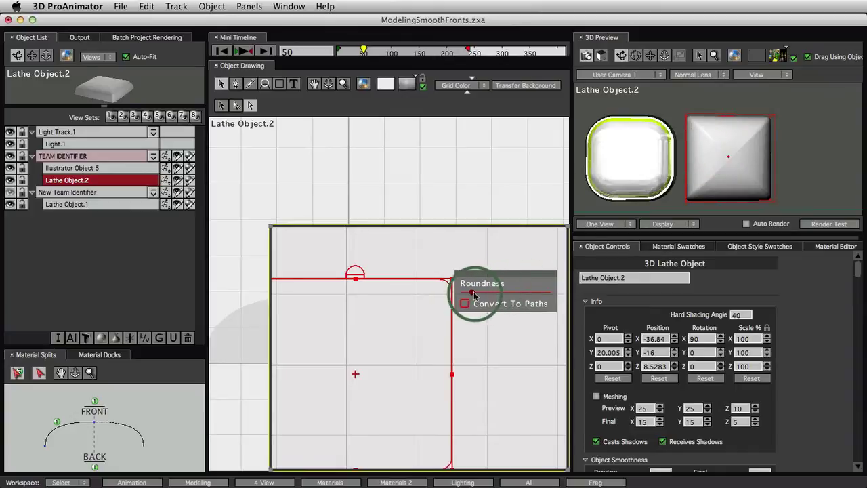
{"action": "left_click_drag", "start_coordinate": [478, 296], "coordinate": [515, 292]}
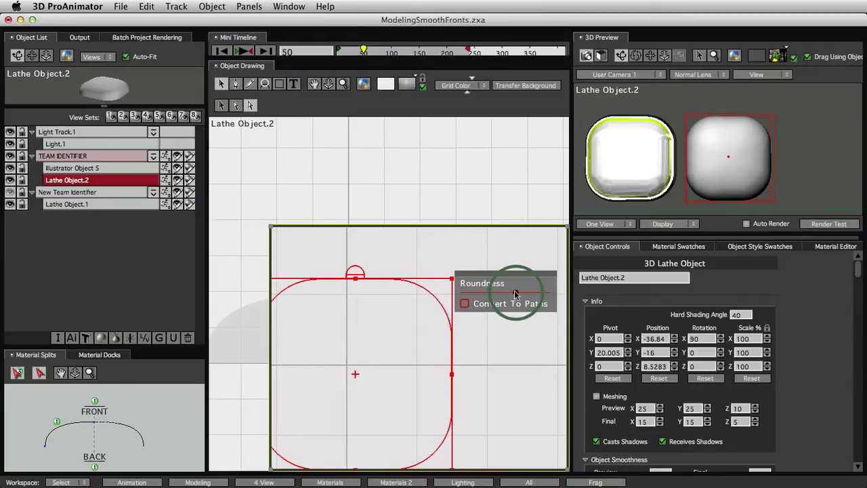
{"action": "left_click", "coordinate": [661, 125]}
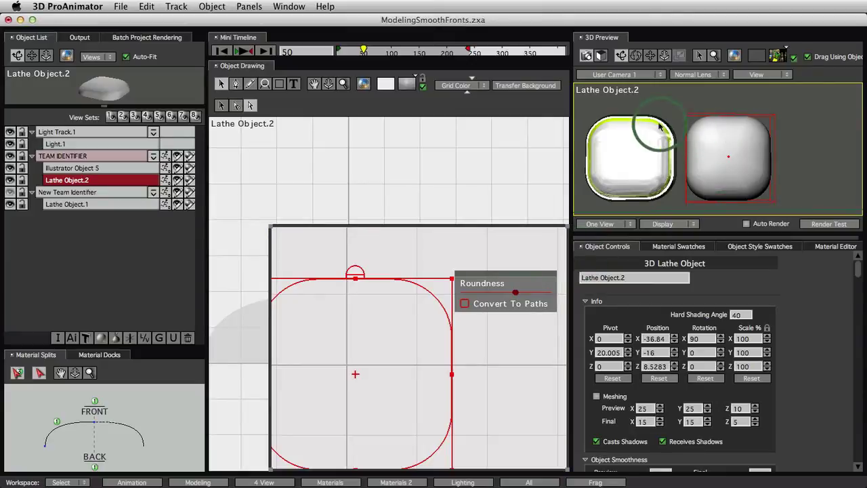
{"action": "mouse_move", "coordinate": [703, 186]}
{"action": "left_mouse_down"}
{"action": "mouse_move", "coordinate": [691, 161]}
{"action": "mouse_move", "coordinate": [703, 198]}
{"action": "mouse_move", "coordinate": [704, 170]}
{"action": "left_mouse_up"}
{"action": "left_click", "coordinate": [391, 264]}
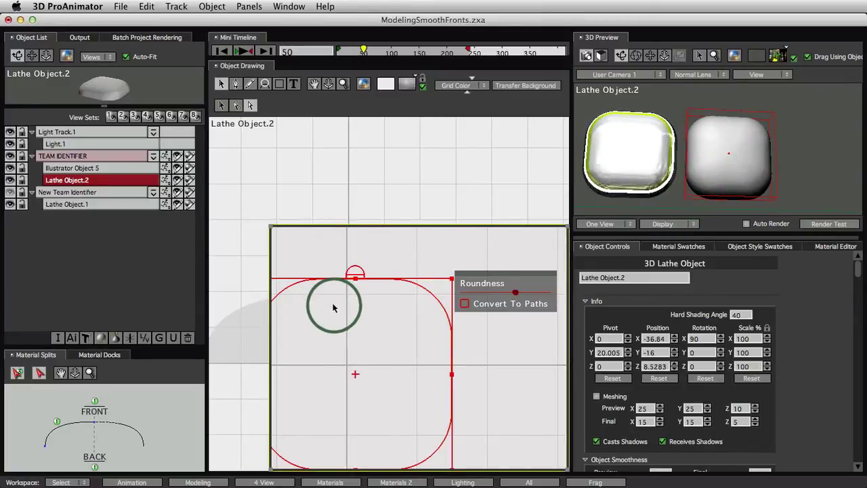
{"action": "left_click_drag", "start_coordinate": [273, 229], "coordinate": [413, 382]}
Try bulging the lathe's side by angling the outer profile point's handle outward, inspect the shape, and return the handle to vertical.
{"action": "left_click", "coordinate": [752, 185]}
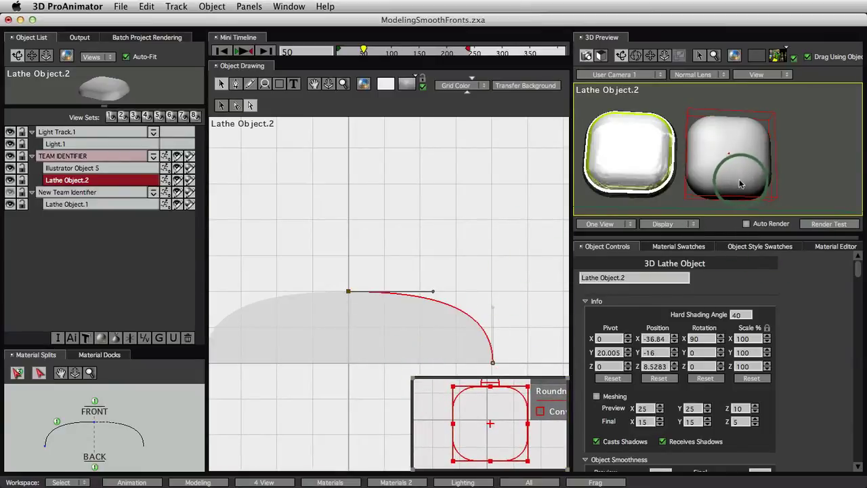
{"action": "left_click_drag", "start_coordinate": [739, 179], "coordinate": [759, 187]}
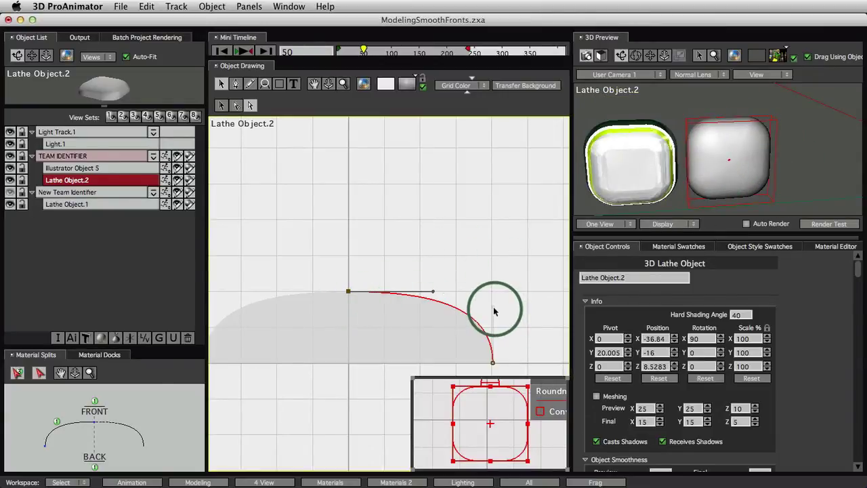
{"action": "left_click_drag", "start_coordinate": [494, 309], "coordinate": [535, 319]}
{"action": "mouse_move", "coordinate": [729, 189]}
{"action": "left_mouse_down"}
{"action": "mouse_move", "coordinate": [745, 122]}
{"action": "mouse_move", "coordinate": [695, 207]}
{"action": "mouse_move", "coordinate": [651, 234]}
{"action": "mouse_move", "coordinate": [802, 205]}
{"action": "mouse_move", "coordinate": [806, 186]}
{"action": "left_mouse_up"}
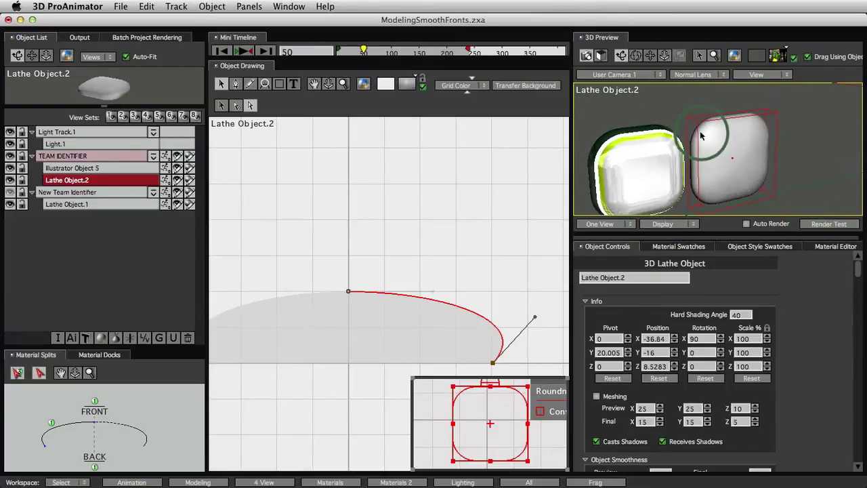
{"action": "left_click_drag", "start_coordinate": [768, 151], "coordinate": [743, 167]}
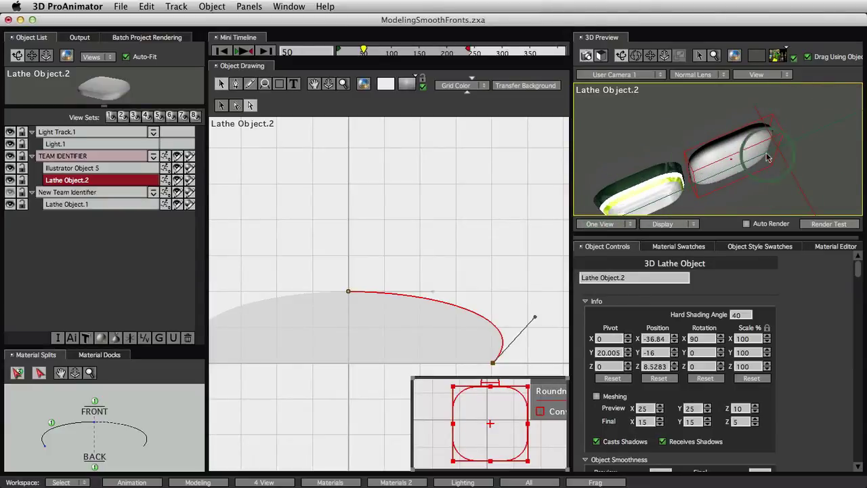
{"action": "mouse_move", "coordinate": [798, 157]}
{"action": "left_mouse_down"}
{"action": "mouse_move", "coordinate": [632, 131]}
{"action": "mouse_move", "coordinate": [781, 115]}
{"action": "mouse_move", "coordinate": [785, 99]}
{"action": "left_mouse_up"}
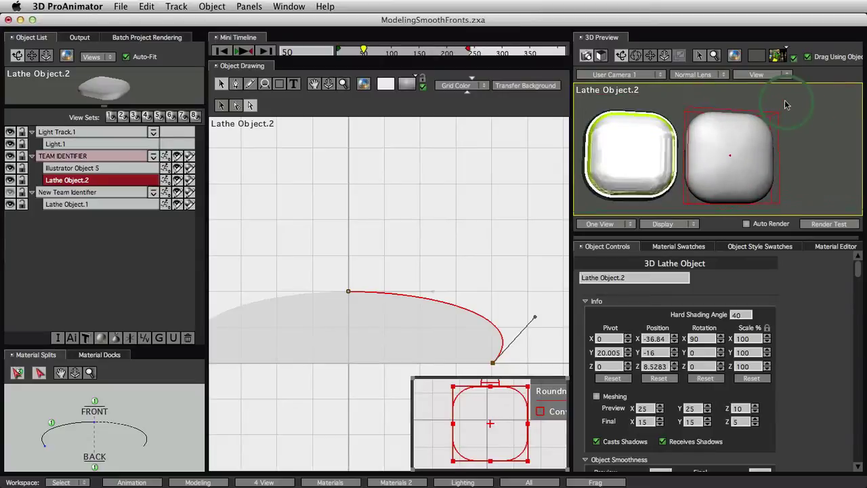
{"action": "left_click", "coordinate": [504, 315]}
{"action": "mouse_move", "coordinate": [504, 315]}
{"action": "left_mouse_down"}
{"action": "mouse_move", "coordinate": [540, 324]}
{"action": "mouse_move", "coordinate": [534, 313]}
{"action": "mouse_move", "coordinate": [493, 314]}
{"action": "left_mouse_up"}
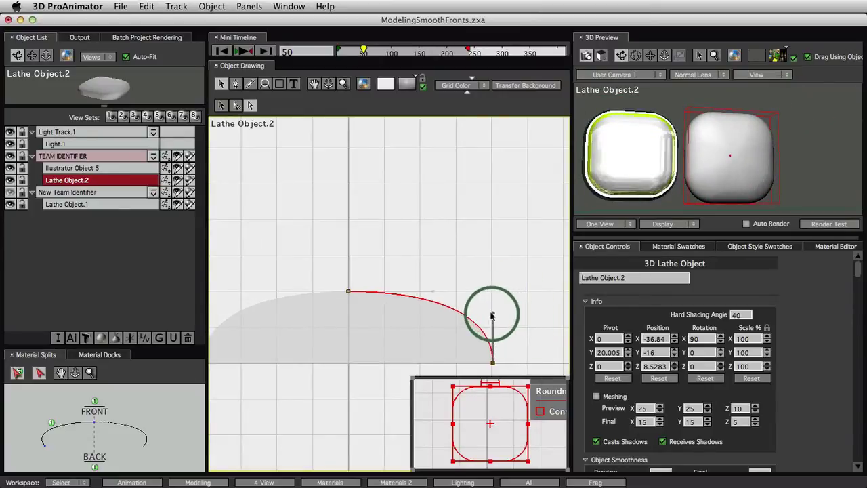
Lower the lathe profile's centre point by one grid line to flatten the front, and inspect the result at an angle.
{"action": "left_click_drag", "start_coordinate": [349, 293], "coordinate": [349, 328]}
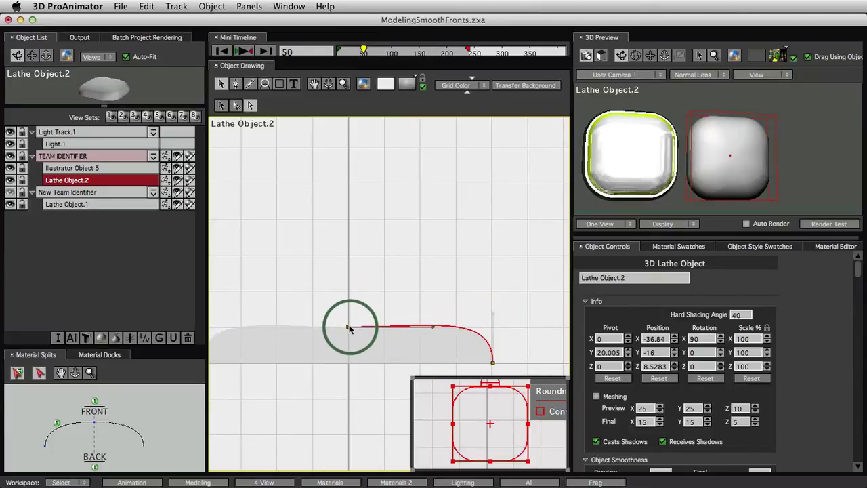
{"action": "left_click_drag", "start_coordinate": [732, 196], "coordinate": [722, 170]}
{"action": "left_click_drag", "start_coordinate": [781, 194], "coordinate": [775, 237]}
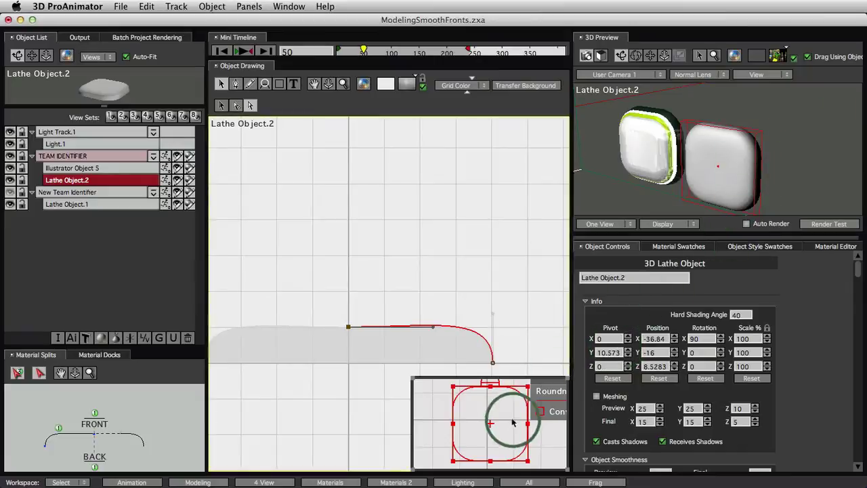
Apply the TEAM IDENTIFIER material swatch to the lathe object in the Materials workspace and compare its reflections with the existing badge.
{"action": "left_click", "coordinate": [332, 482]}
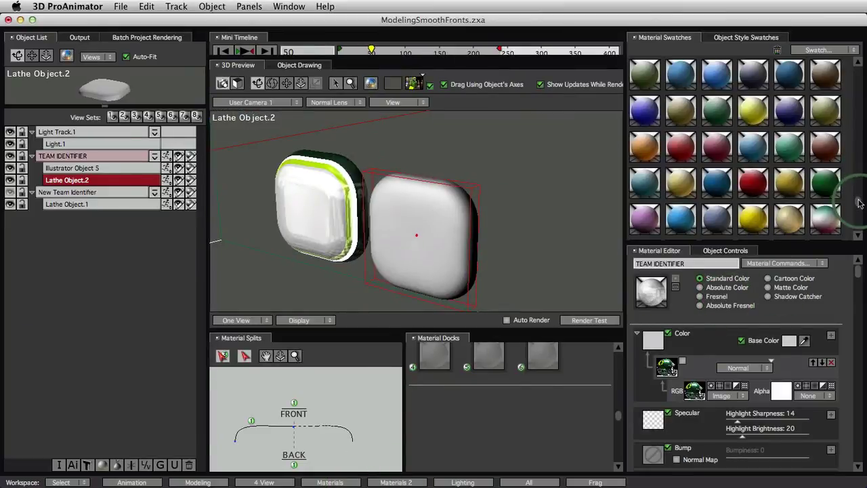
{"action": "left_click_drag", "start_coordinate": [859, 203], "coordinate": [860, 251]}
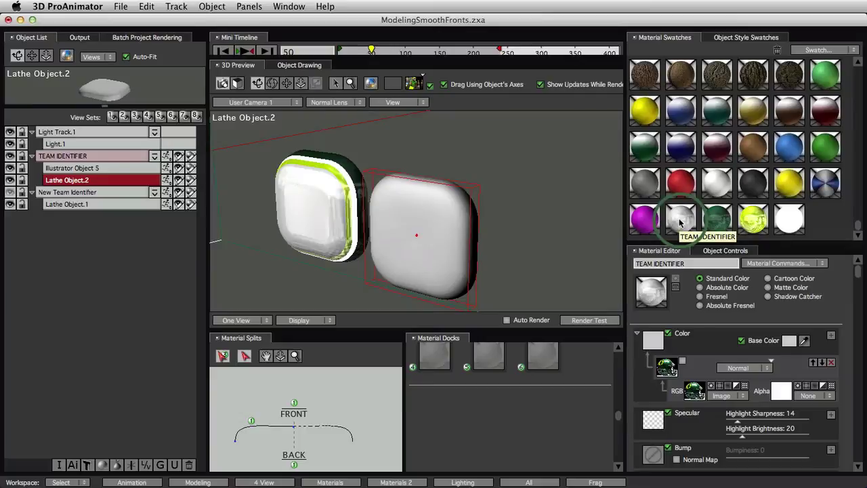
{"action": "left_click_drag", "start_coordinate": [680, 220], "coordinate": [444, 237]}
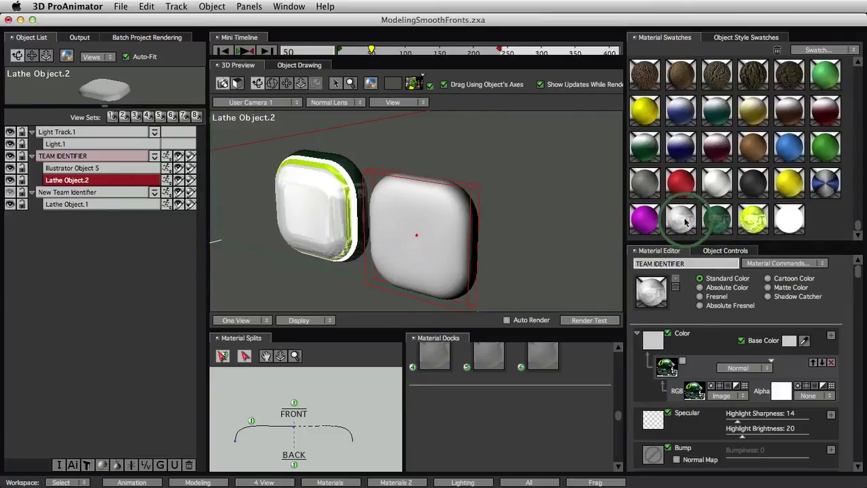
{"action": "left_click_drag", "start_coordinate": [681, 220], "coordinate": [416, 234]}
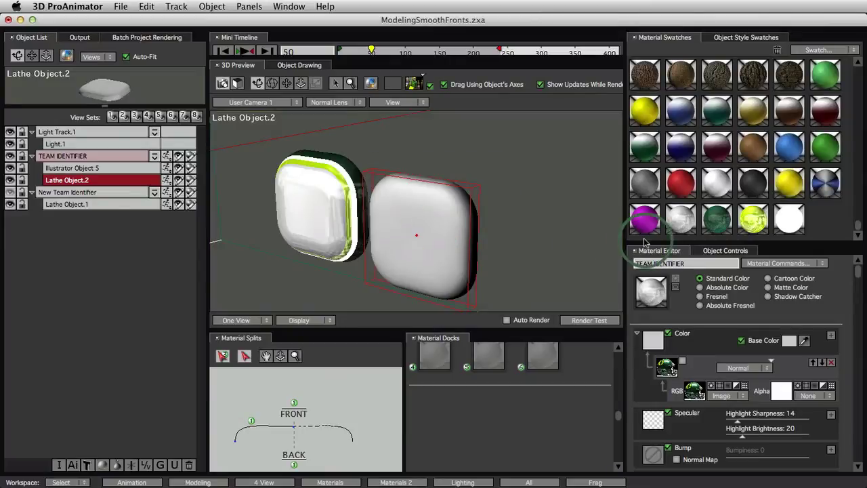
{"action": "left_click_drag", "start_coordinate": [683, 218], "coordinate": [461, 248]}
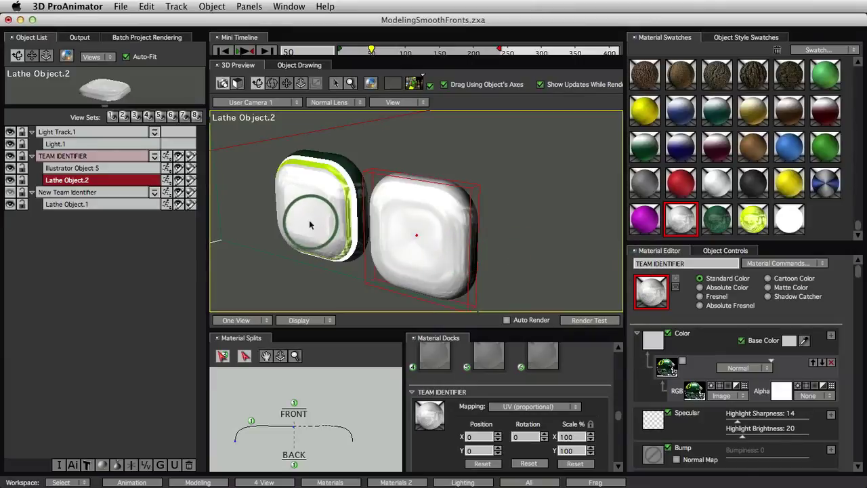
{"action": "left_click_drag", "start_coordinate": [353, 287], "coordinate": [467, 192]}
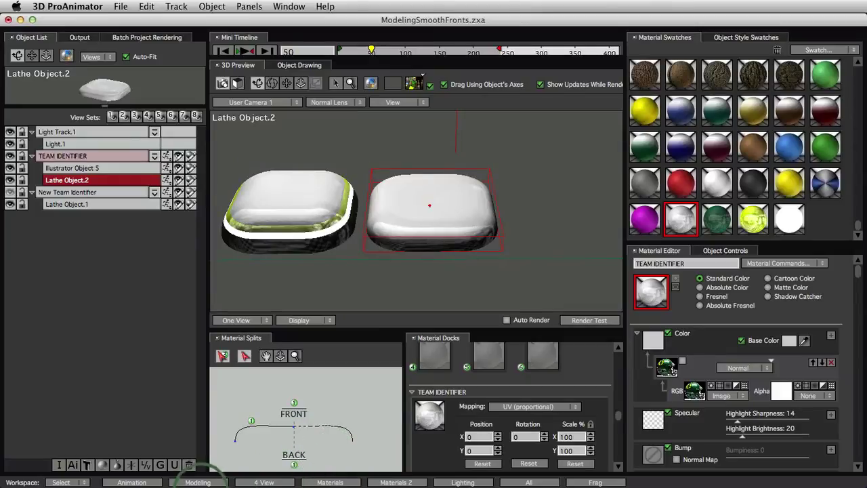
Return to the Modeling workspace, angle the profile's centre handle upward to dent the lathe's middle, and widen the 3D preview.
{"action": "left_click", "coordinate": [198, 481]}
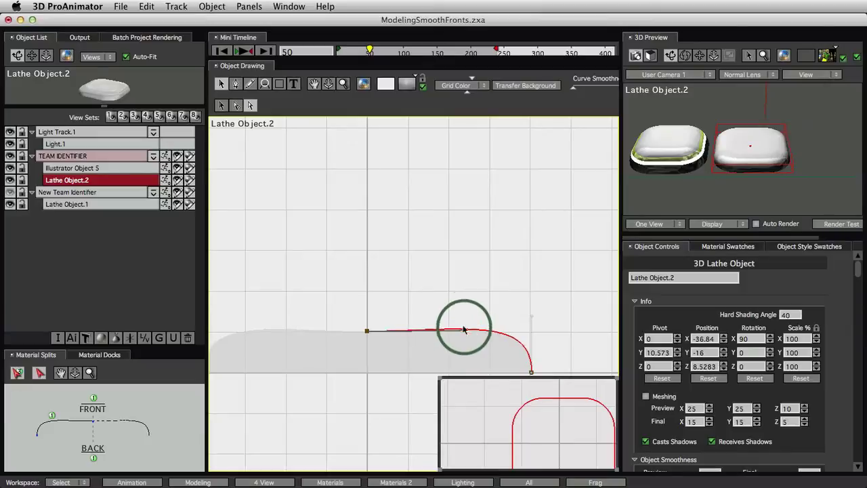
{"action": "left_click_drag", "start_coordinate": [464, 331], "coordinate": [459, 304]}
{"action": "left_click", "coordinate": [756, 166]}
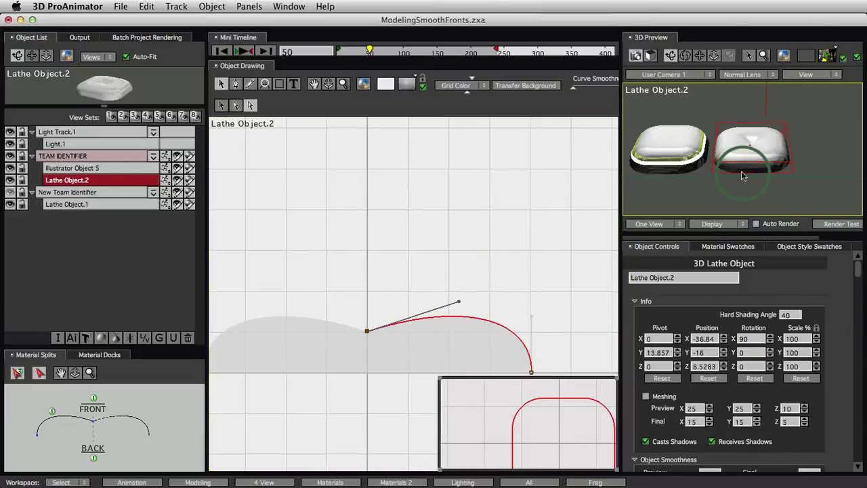
{"action": "left_click_drag", "start_coordinate": [622, 187], "coordinate": [554, 190]}
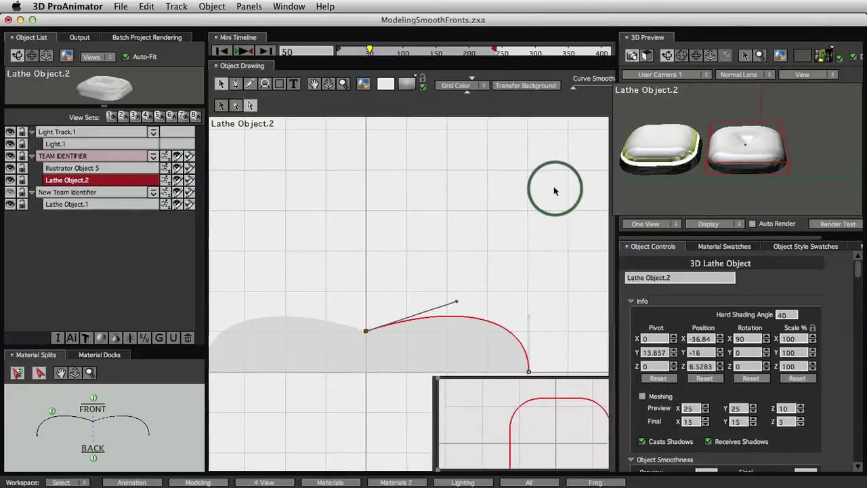
{"action": "left_click", "coordinate": [620, 56]}
{"action": "left_click_drag", "start_coordinate": [691, 155], "coordinate": [739, 179]}
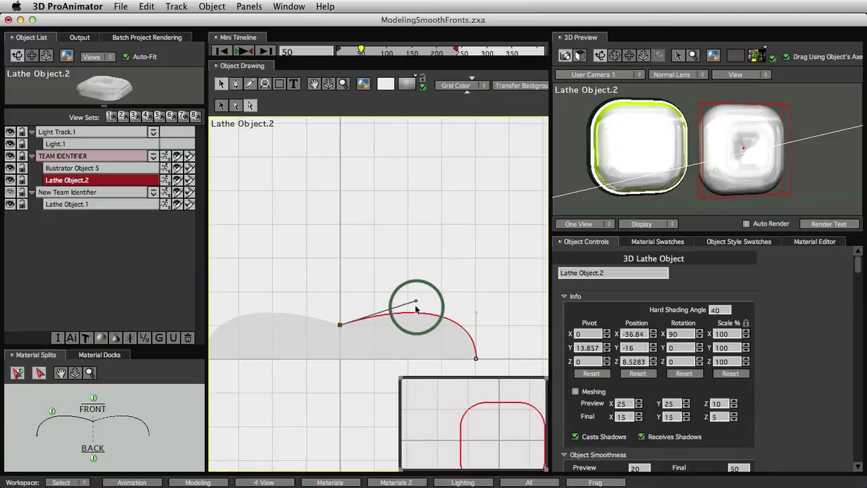
Try angling the profile's centre handle downward into a raised peak, and add a midway profile point raised into a ridge around the centre.
{"action": "left_click_drag", "start_coordinate": [412, 302], "coordinate": [403, 349]}
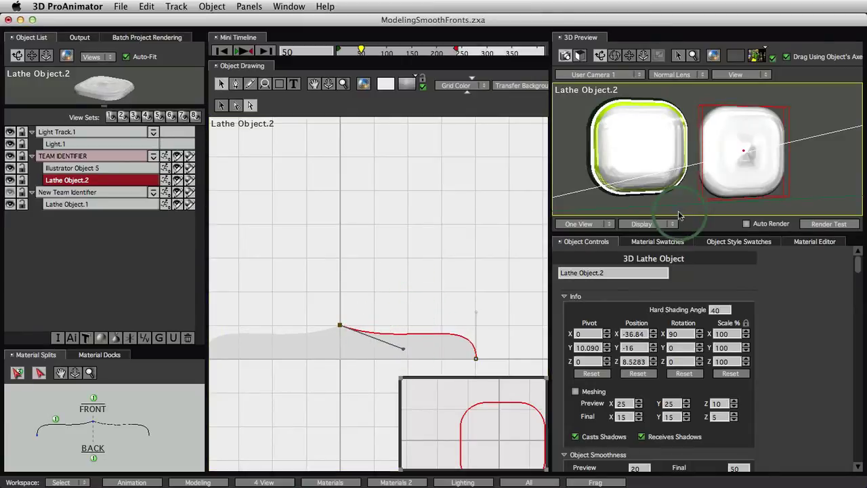
{"action": "left_click", "coordinate": [696, 163]}
{"action": "mouse_move", "coordinate": [696, 163]}
{"action": "left_mouse_down"}
{"action": "mouse_move", "coordinate": [677, 126]}
{"action": "mouse_move", "coordinate": [639, 145]}
{"action": "mouse_move", "coordinate": [720, 169]}
{"action": "mouse_move", "coordinate": [728, 163]}
{"action": "left_mouse_up"}
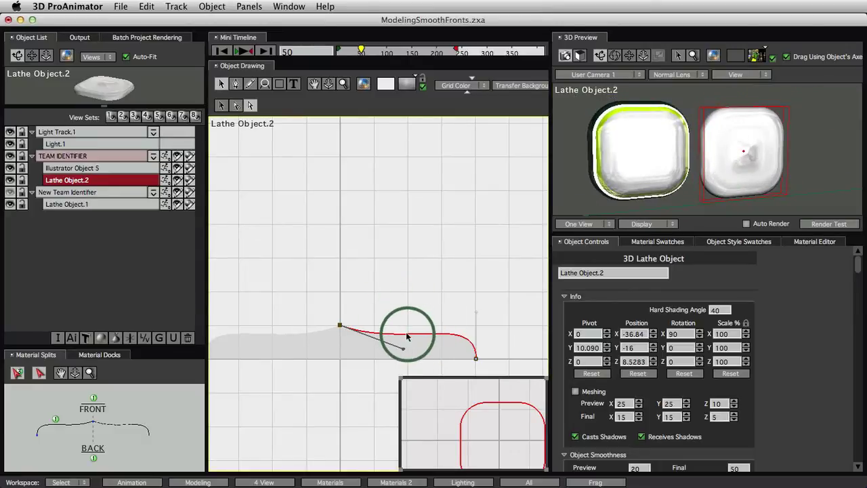
{"action": "left_click_drag", "start_coordinate": [407, 335], "coordinate": [407, 284]}
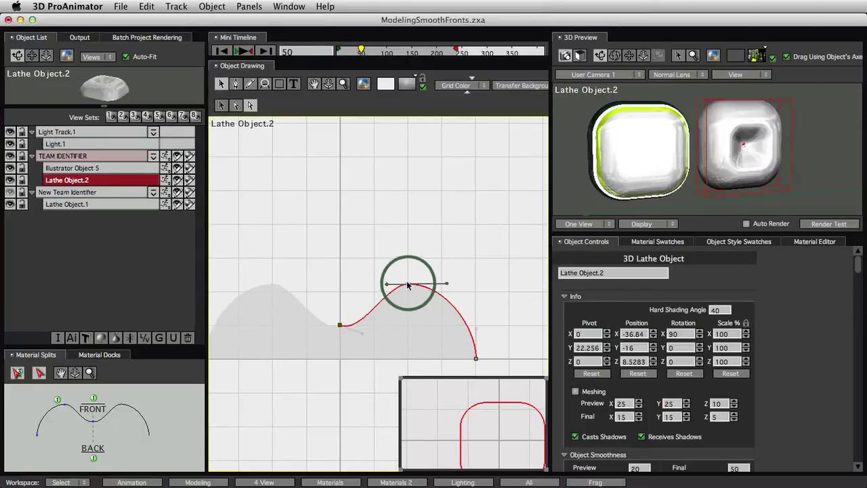
{"action": "left_click_drag", "start_coordinate": [671, 170], "coordinate": [727, 180]}
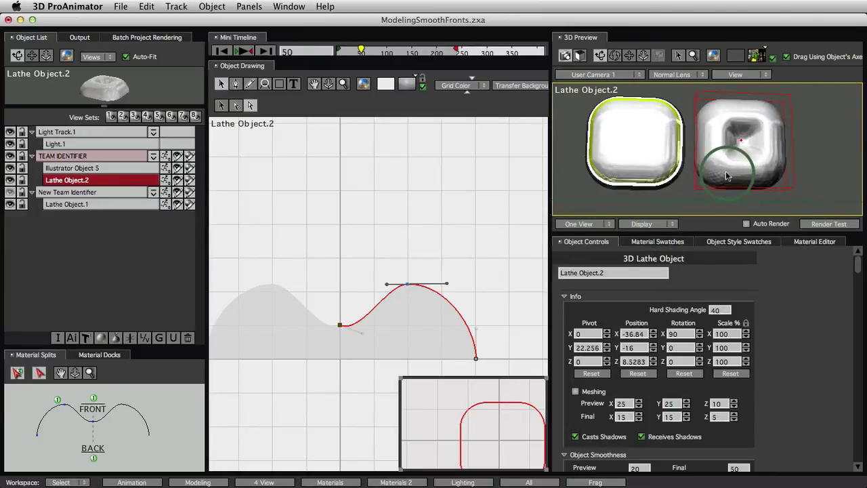
Remove the midway profile point and raise the centre point with a long horizontal handle to form a smooth dome.
{"action": "left_click", "coordinate": [400, 395]}
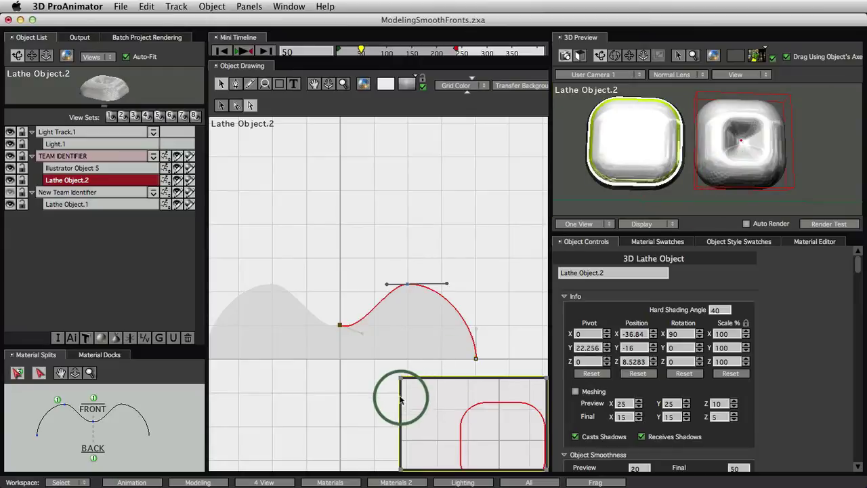
{"action": "left_click", "coordinate": [408, 286]}
{"action": "mouse_move", "coordinate": [407, 287]}
{"action": "left_mouse_down"}
{"action": "mouse_move", "coordinate": [363, 332]}
{"action": "mouse_move", "coordinate": [340, 328]}
{"action": "mouse_move", "coordinate": [343, 296]}
{"action": "mouse_move", "coordinate": [378, 305]}
{"action": "mouse_move", "coordinate": [362, 303]}
{"action": "mouse_move", "coordinate": [441, 293]}
{"action": "left_mouse_up"}
{"action": "left_click", "coordinate": [719, 229]}
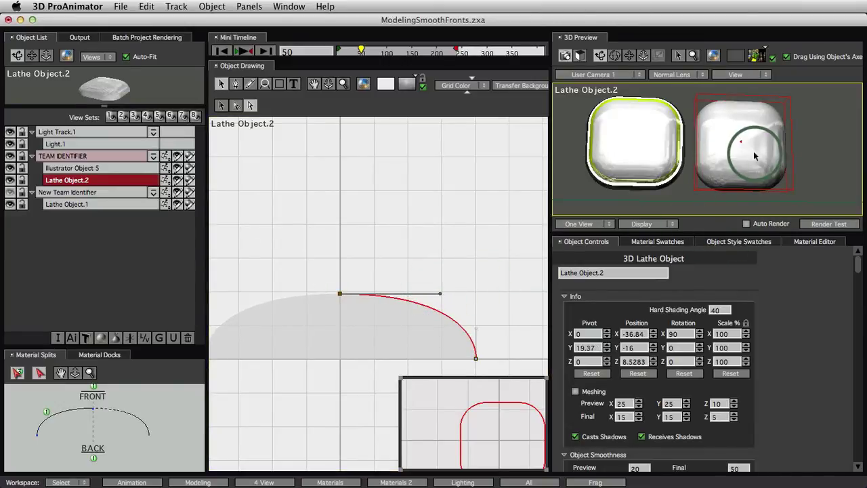
Switch to the Materials workspace and enable the helmet image layer in the TEAM IDENTIFIER material's color.
{"action": "left_click_drag", "start_coordinate": [720, 181], "coordinate": [747, 196]}
{"action": "left_click", "coordinate": [646, 262]}
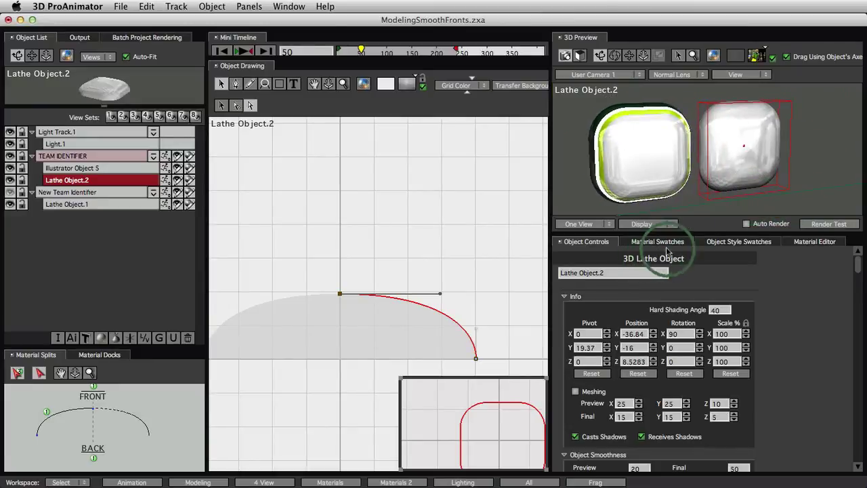
{"action": "left_click", "coordinate": [662, 244]}
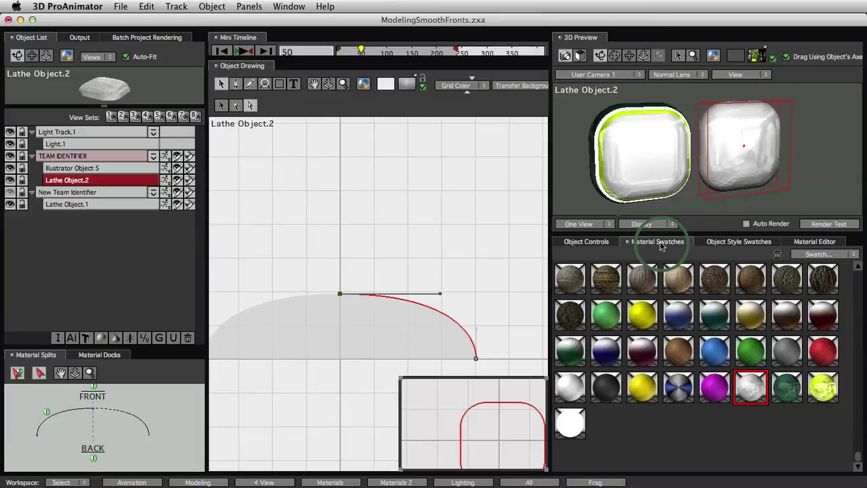
{"action": "left_click", "coordinate": [346, 483]}
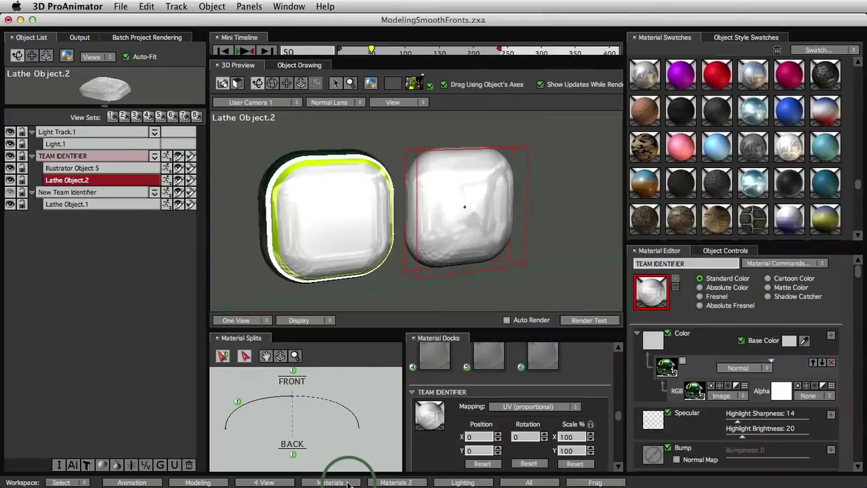
{"action": "left_click", "coordinate": [684, 362]}
{"action": "left_click_drag", "start_coordinate": [546, 228], "coordinate": [511, 217]}
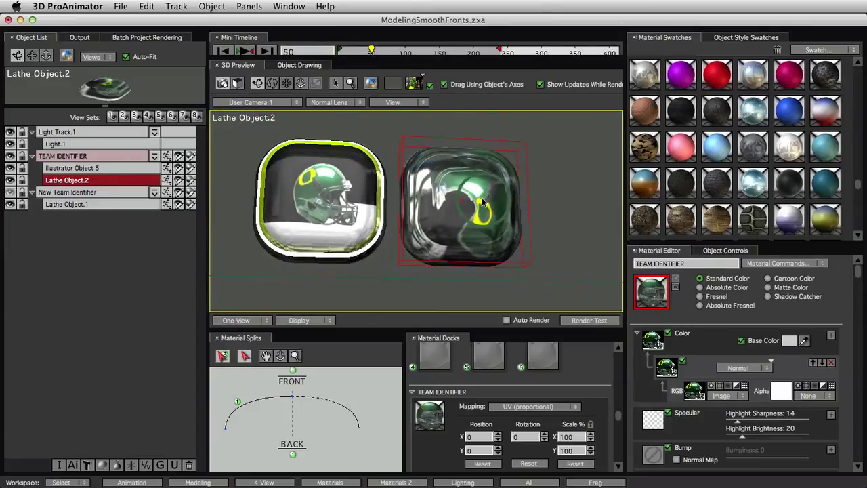
Set the lathe's TEAM IDENTIFIER texture mapping to Top (Planar Y+) and its scale to 91%.
{"action": "left_click", "coordinate": [529, 416]}
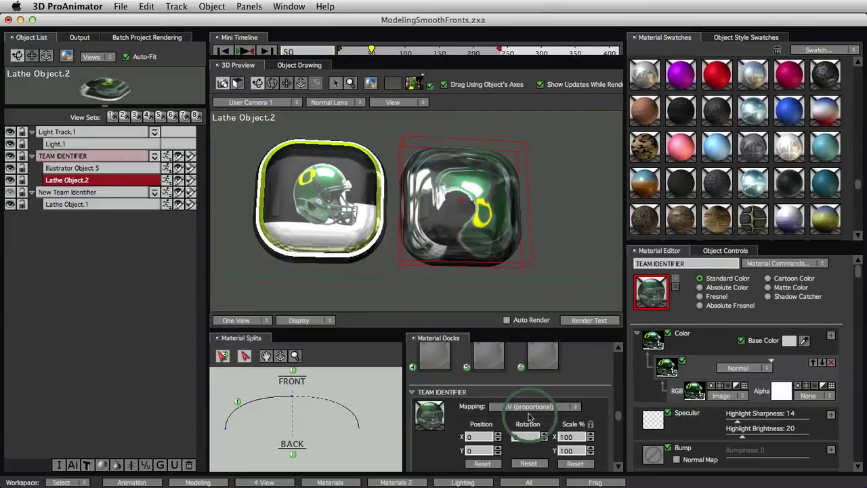
{"action": "left_click", "coordinate": [618, 420]}
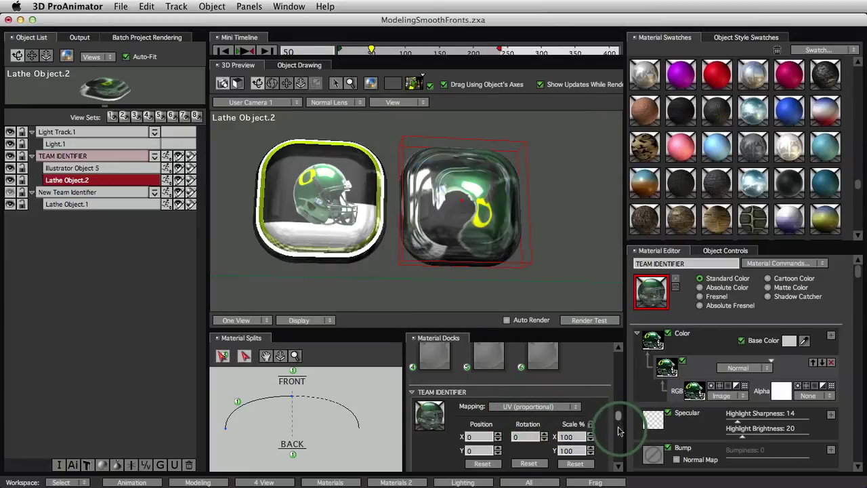
{"action": "left_click_drag", "start_coordinate": [619, 430], "coordinate": [619, 442]}
{"action": "left_click", "coordinate": [542, 395]}
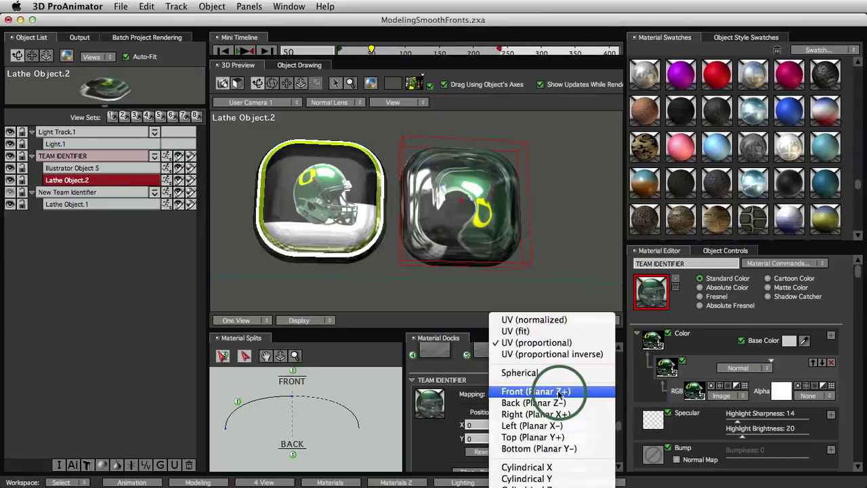
{"action": "left_click", "coordinate": [478, 211]}
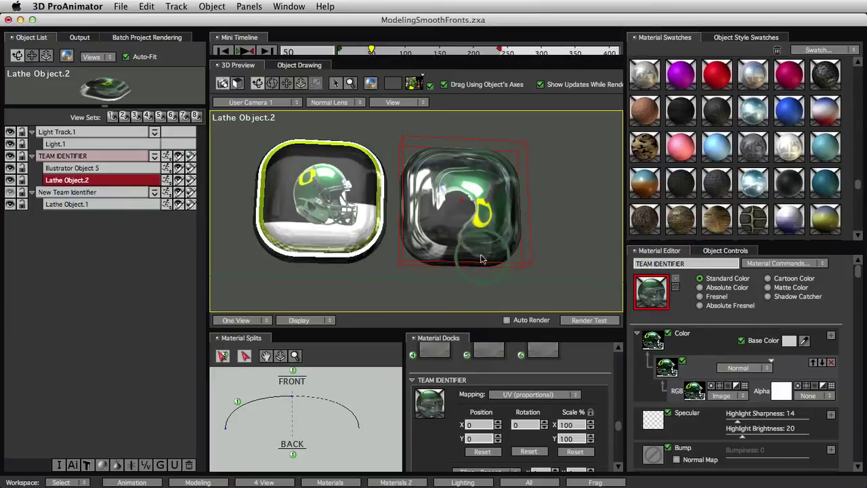
{"action": "left_click", "coordinate": [535, 393]}
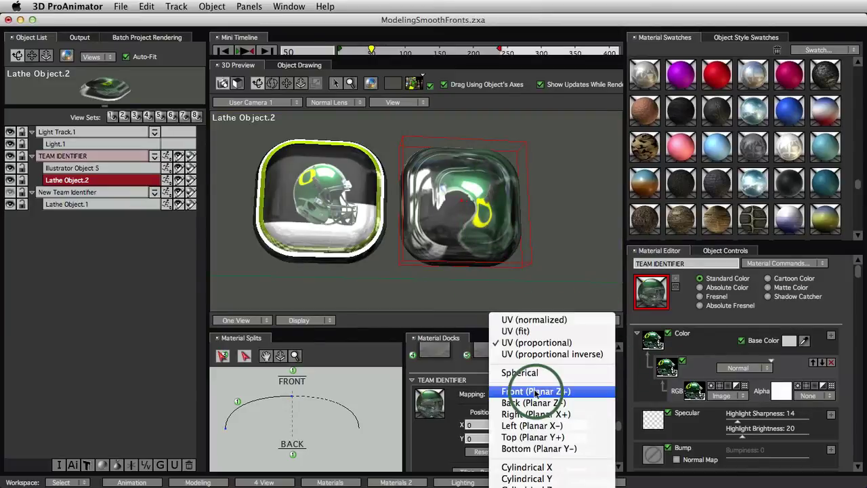
{"action": "left_click", "coordinate": [527, 437]}
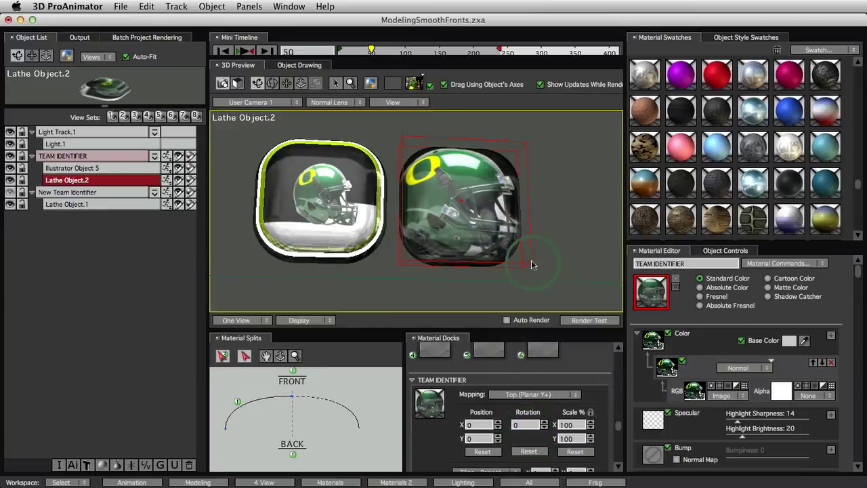
{"action": "left_click_drag", "start_coordinate": [521, 261], "coordinate": [542, 237]}
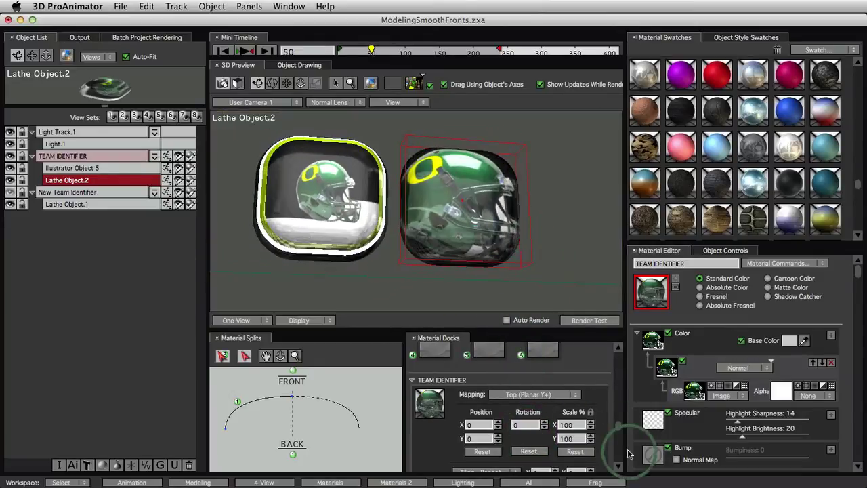
{"action": "left_click_drag", "start_coordinate": [574, 426], "coordinate": [571, 428]}
{"action": "left_click_drag", "start_coordinate": [441, 256], "coordinate": [510, 269]}
Add a material split near the outer end of the lathe profile and apply the dark green helmet swatch to the rim section.
{"action": "left_click", "coordinate": [237, 415]}
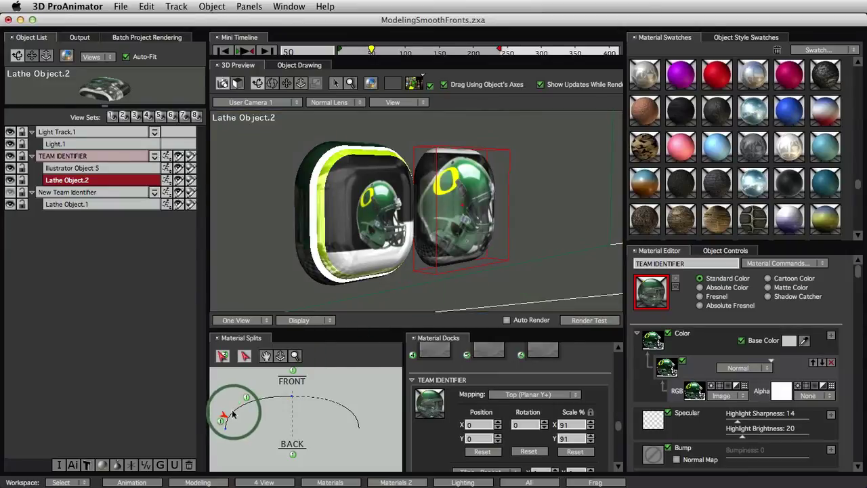
{"action": "left_click_drag", "start_coordinate": [858, 186], "coordinate": [863, 273]}
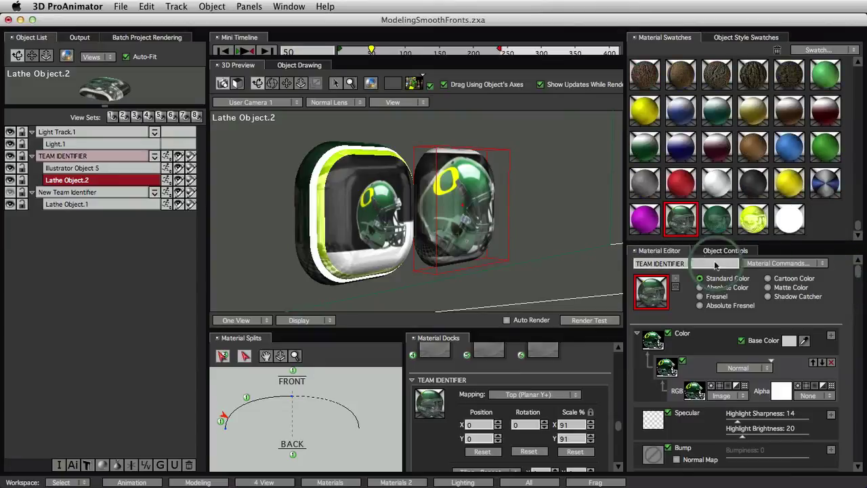
{"action": "mouse_move", "coordinate": [717, 219]}
{"action": "left_mouse_down"}
{"action": "mouse_move", "coordinate": [305, 420]}
{"action": "mouse_move", "coordinate": [239, 440]}
{"action": "mouse_move", "coordinate": [218, 434]}
{"action": "mouse_move", "coordinate": [227, 426]}
{"action": "left_mouse_up"}
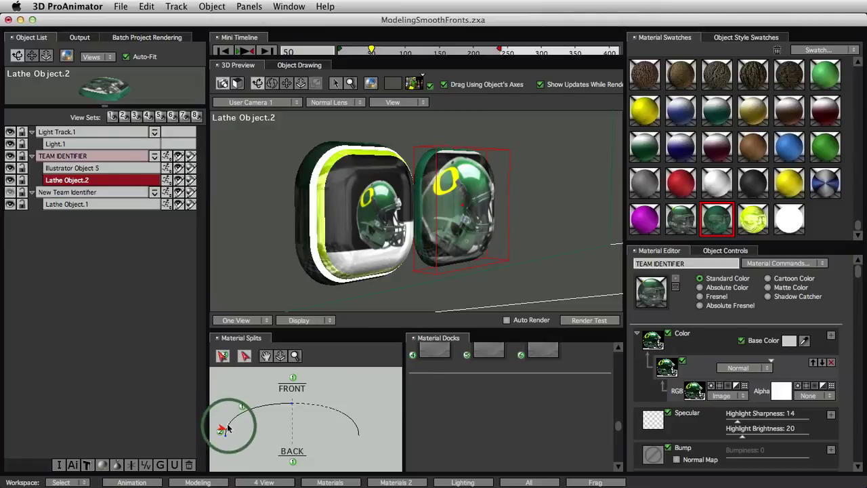
{"action": "left_click", "coordinate": [435, 161]}
Add further splits along the lathe's rim, fill the bands with the white and yellow-green swatches, and adjust the split spacing.
{"action": "left_click", "coordinate": [227, 435]}
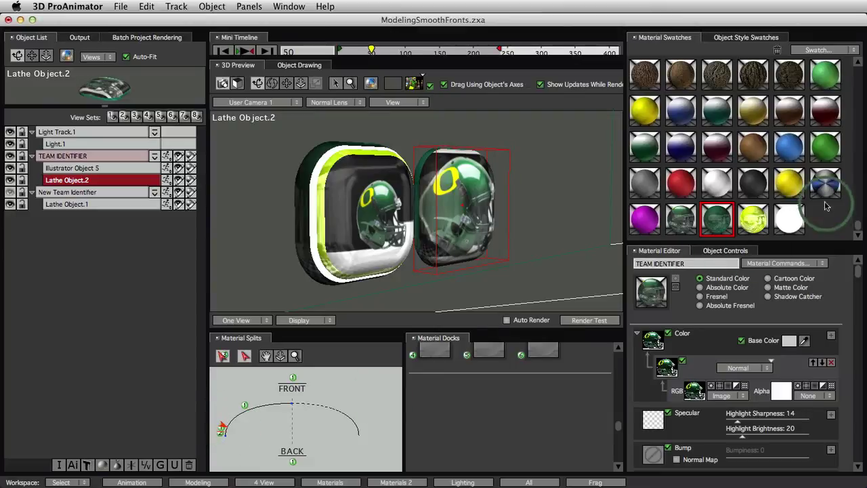
{"action": "left_click", "coordinate": [789, 218]}
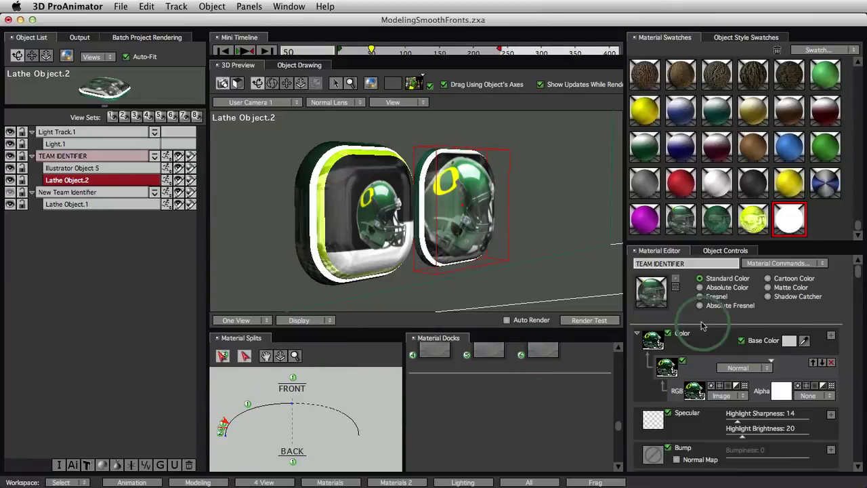
{"action": "left_click", "coordinate": [754, 219]}
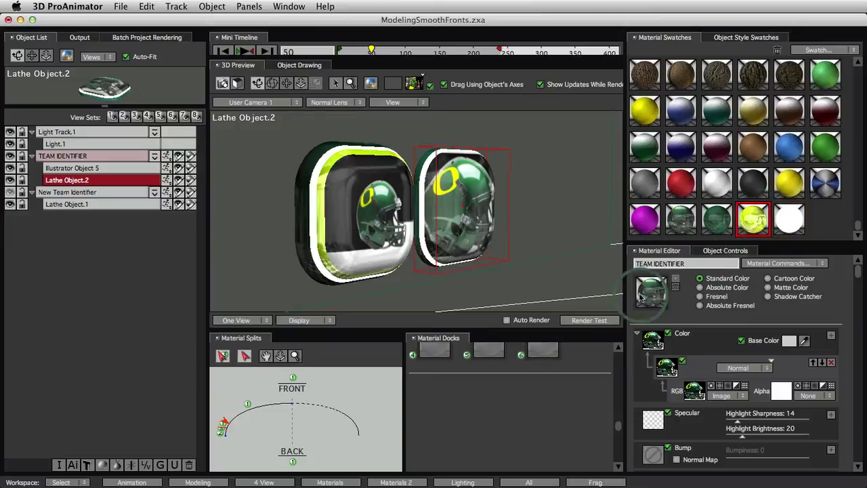
{"action": "left_click", "coordinate": [224, 425]}
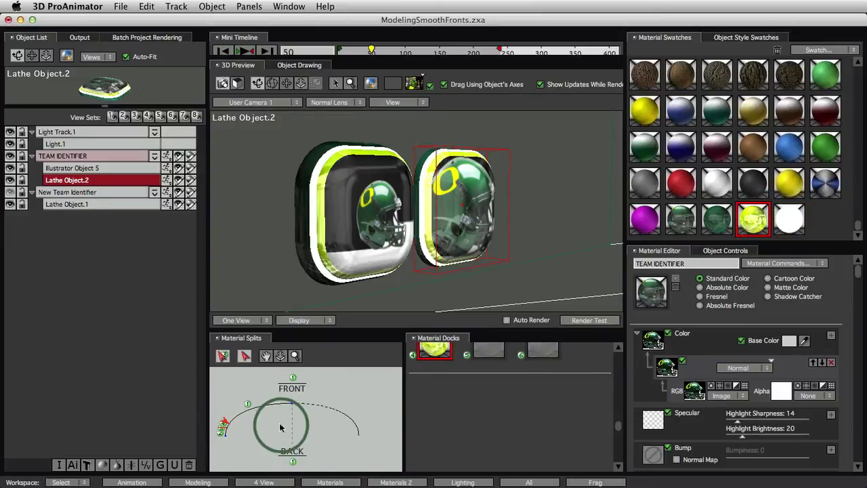
{"action": "mouse_move", "coordinate": [228, 422]}
{"action": "left_mouse_down"}
{"action": "mouse_move", "coordinate": [248, 408]}
{"action": "mouse_move", "coordinate": [243, 414]}
{"action": "left_mouse_up"}
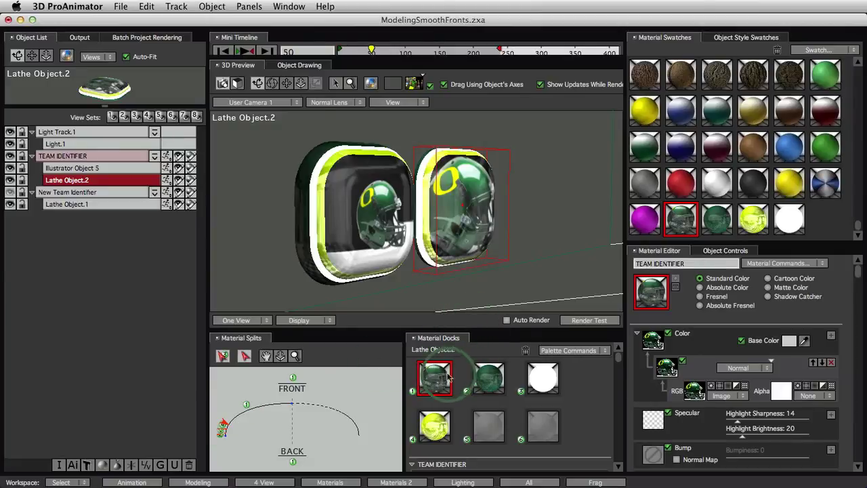
Set the lathe's helmet texture scale to 90% and move the timeline to frame 78 to compare both badges.
{"action": "left_click_drag", "start_coordinate": [619, 364], "coordinate": [619, 397]}
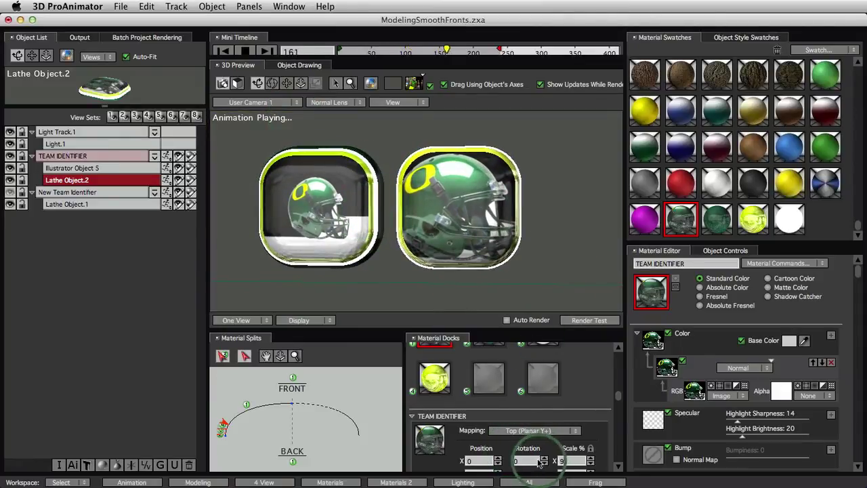
{"action": "left_click_drag", "start_coordinate": [569, 462], "coordinate": [558, 462]}
{"action": "type", "text": "90"}
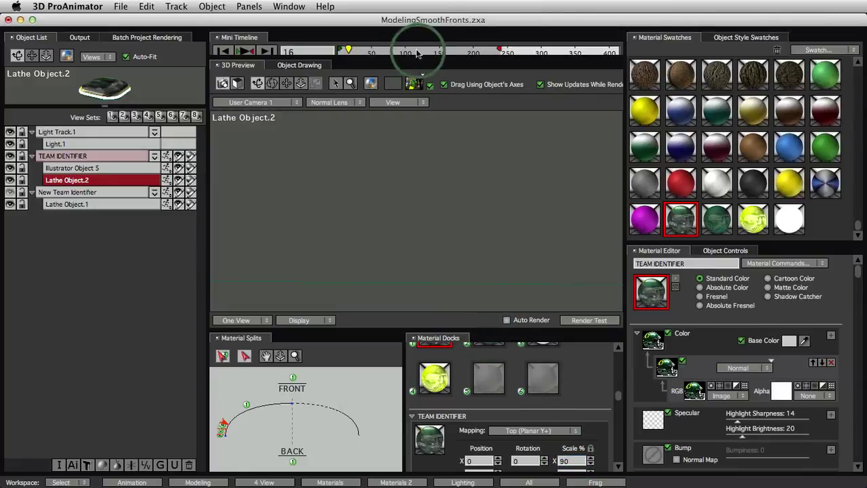
{"action": "left_click_drag", "start_coordinate": [416, 52], "coordinate": [389, 55]}
{"action": "left_click", "coordinate": [485, 303]}
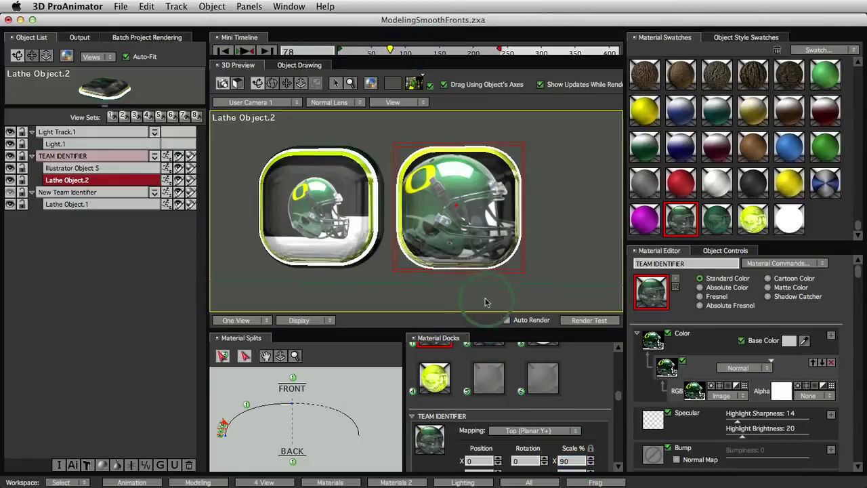
{"action": "left_click_drag", "start_coordinate": [400, 278], "coordinate": [328, 197]}
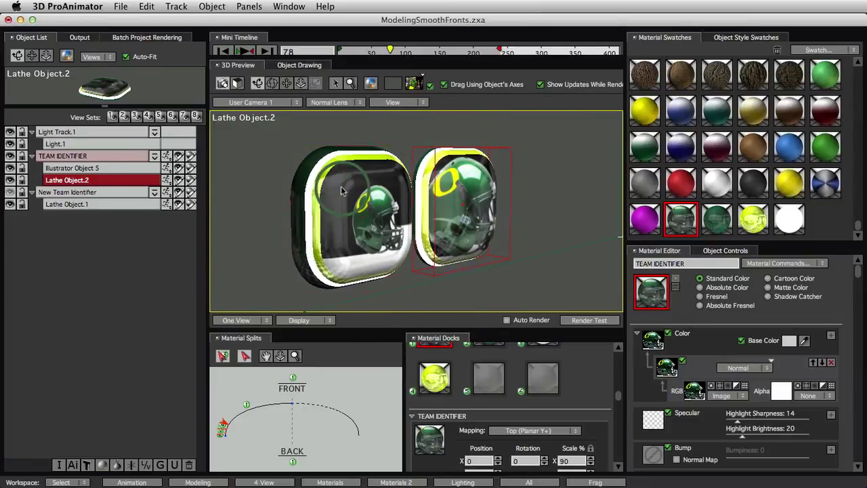
Select Illustrator Object 5, reapply Front (Planar Z+) mapping to its helmet texture, and compare it with the lathe badge.
{"action": "left_click", "coordinate": [341, 185]}
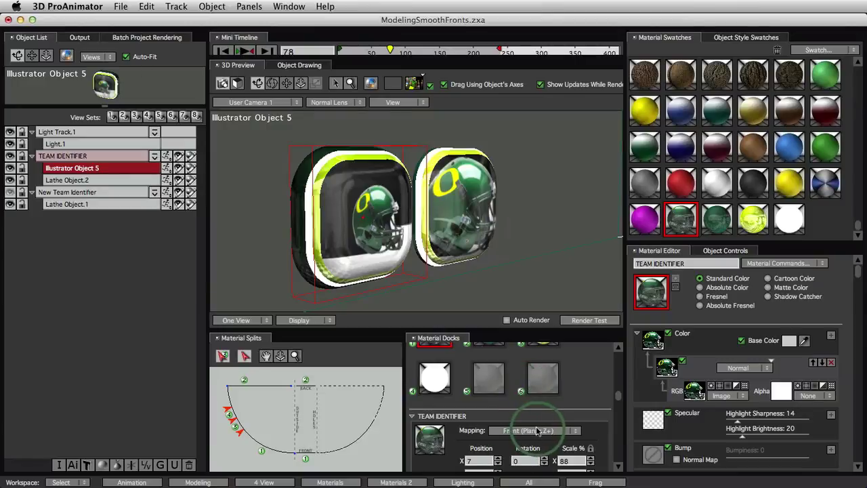
{"action": "left_click_drag", "start_coordinate": [618, 395], "coordinate": [620, 433]}
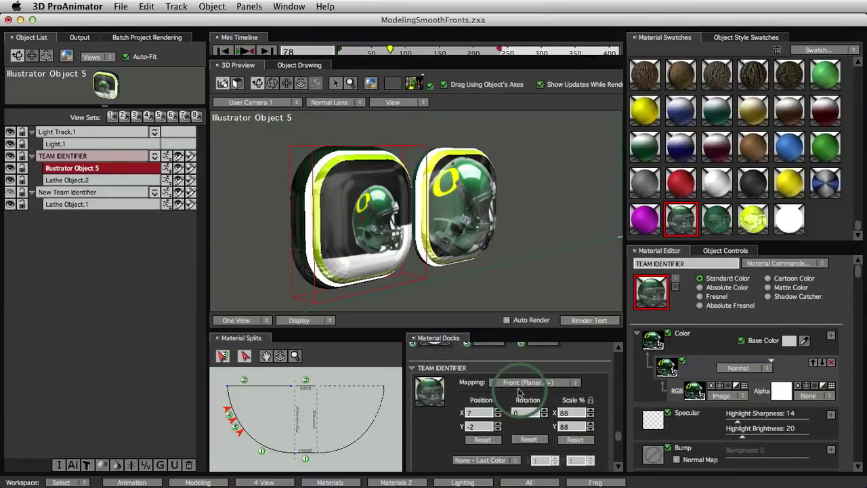
{"action": "left_click", "coordinate": [520, 392]}
{"action": "left_click", "coordinate": [524, 390]}
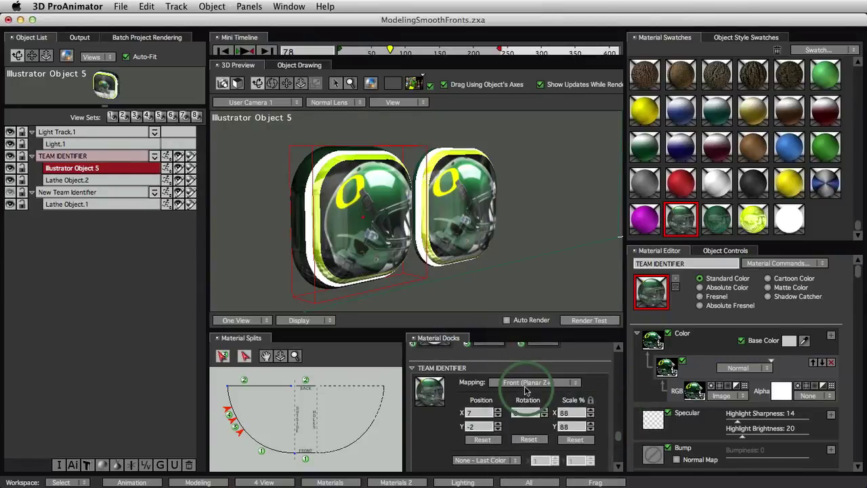
{"action": "left_click_drag", "start_coordinate": [527, 248], "coordinate": [444, 330]}
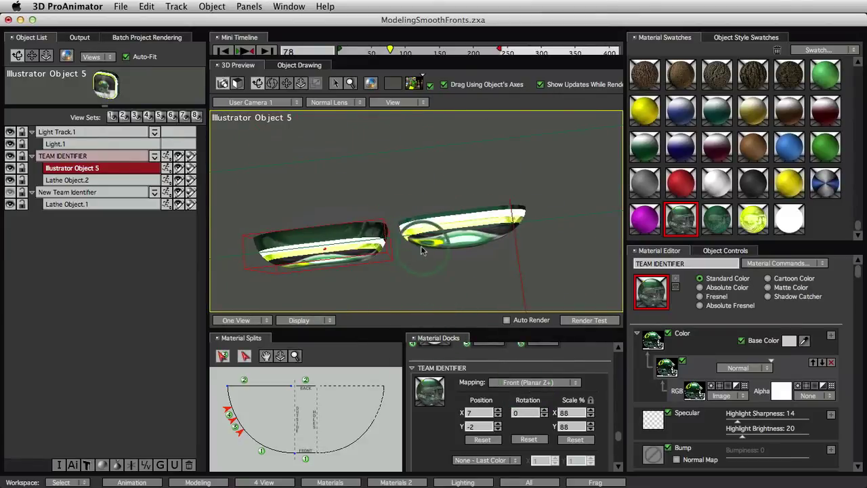
{"action": "left_click_drag", "start_coordinate": [475, 254], "coordinate": [492, 284]}
{"action": "left_click", "coordinate": [347, 432]}
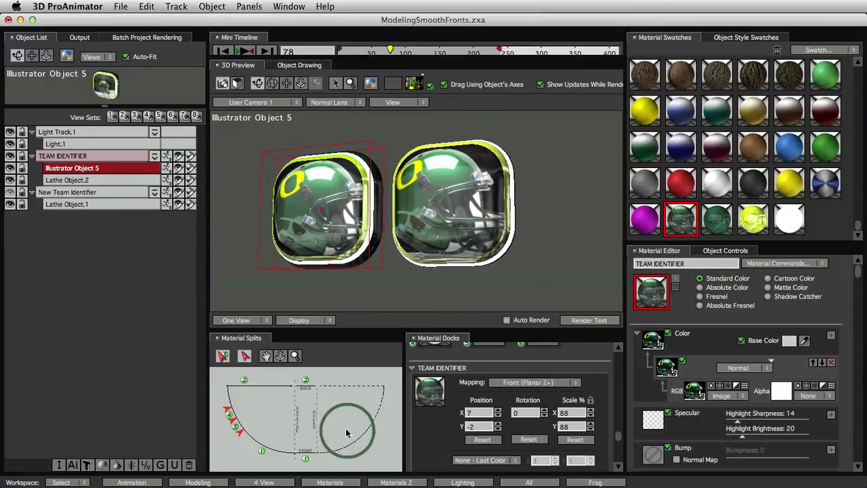
Return to the Modeling workspace, enlarge the inset path view, and select the rounded-square outline of Lathe Object.2.
{"action": "left_click", "coordinate": [198, 483]}
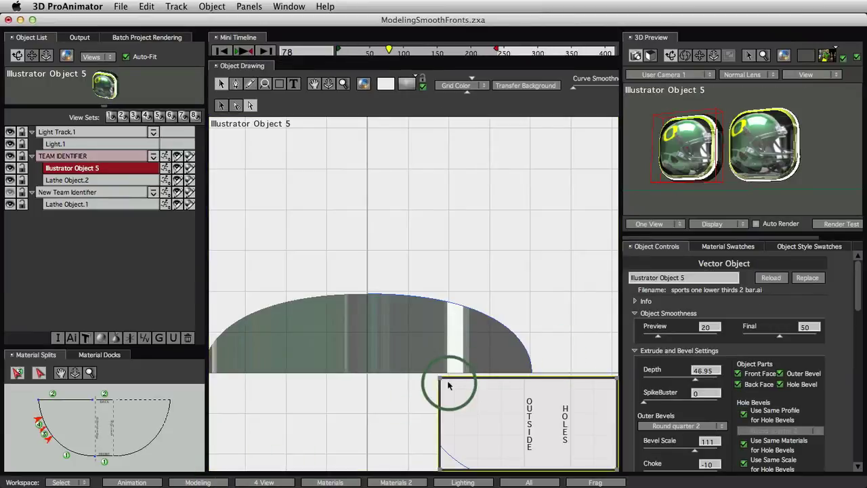
{"action": "mouse_move", "coordinate": [439, 378]}
{"action": "left_mouse_down"}
{"action": "mouse_move", "coordinate": [368, 179]}
{"action": "mouse_move", "coordinate": [373, 194]}
{"action": "mouse_move", "coordinate": [363, 203]}
{"action": "mouse_move", "coordinate": [384, 205]}
{"action": "left_mouse_up"}
{"action": "left_click", "coordinate": [731, 79]}
{"action": "left_click", "coordinate": [752, 141]}
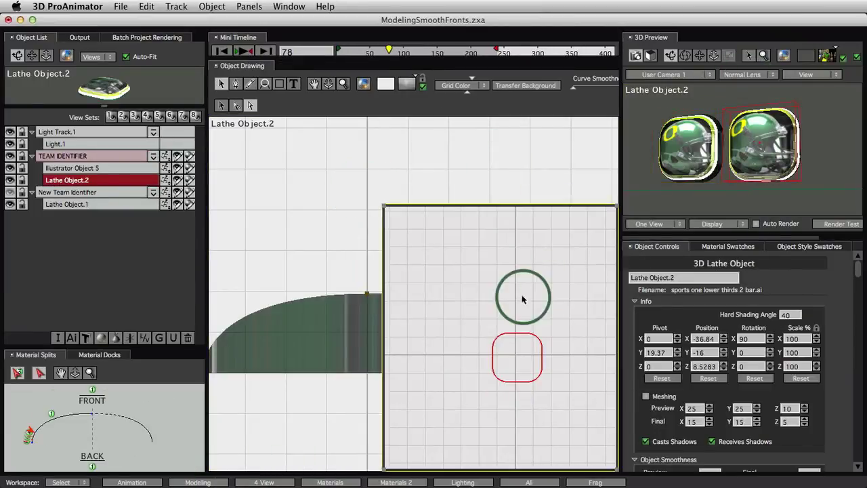
{"action": "left_click", "coordinate": [544, 383]}
{"action": "scroll", "coordinate": [563, 288], "scroll_direction": "up", "scroll_amount": 3}
{"action": "left_click_drag", "start_coordinate": [548, 384], "coordinate": [481, 346]}
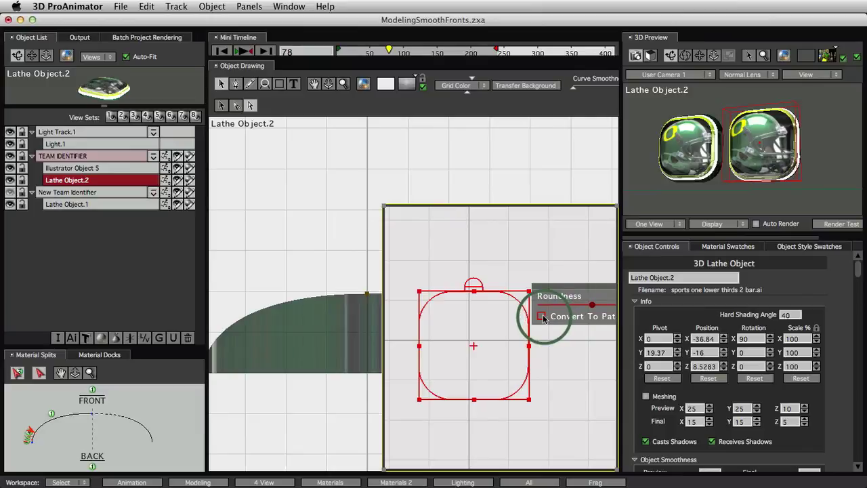
Draw a wide ellipse over the rounded-square outline in the inset path view.
{"action": "left_click", "coordinate": [279, 86]}
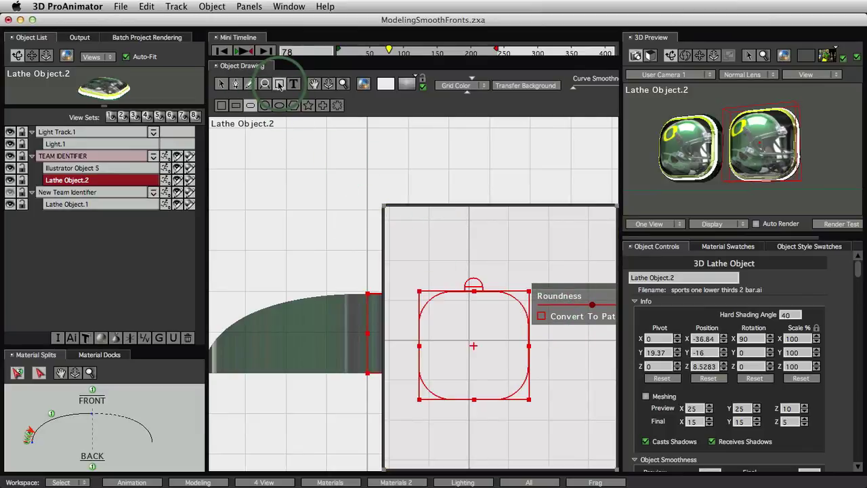
{"action": "left_click", "coordinate": [279, 105]}
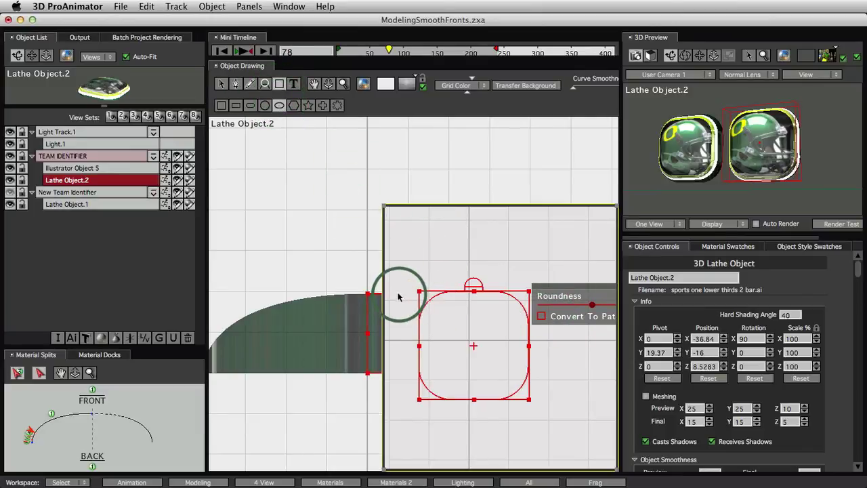
{"action": "mouse_move", "coordinate": [398, 292]}
{"action": "left_mouse_down"}
{"action": "mouse_move", "coordinate": [512, 355]}
{"action": "mouse_move", "coordinate": [576, 397]}
{"action": "mouse_move", "coordinate": [571, 403]}
{"action": "left_mouse_up"}
Delete the original rounded-square outline, leaving only the ellipse as the path of the lathe badge.
{"action": "left_click", "coordinate": [222, 84]}
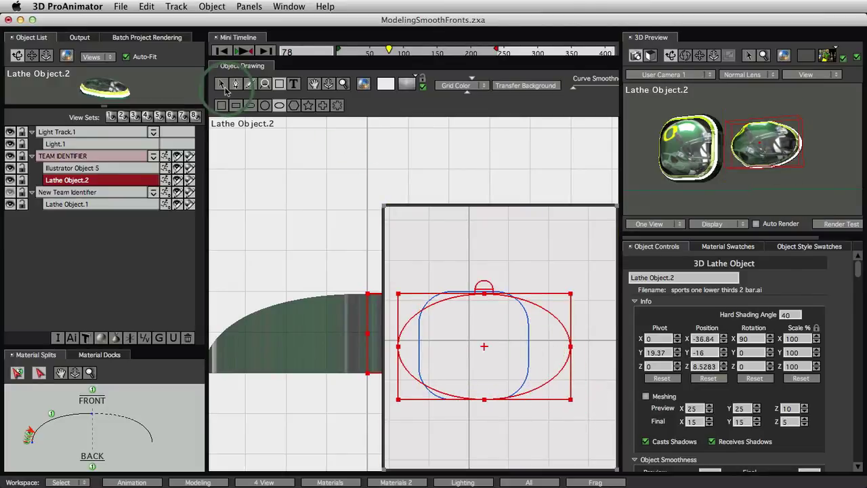
{"action": "left_click", "coordinate": [243, 106]}
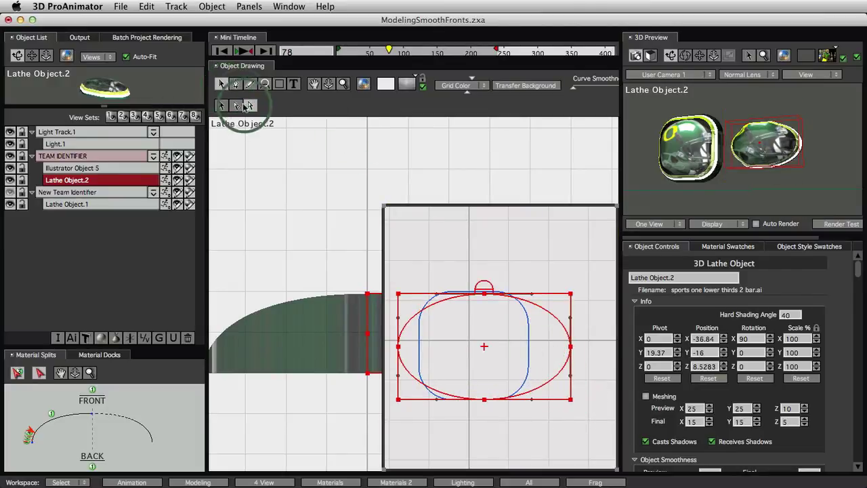
{"action": "left_click", "coordinate": [431, 299], "text": "shift"}
{"action": "left_click", "coordinate": [430, 269]}
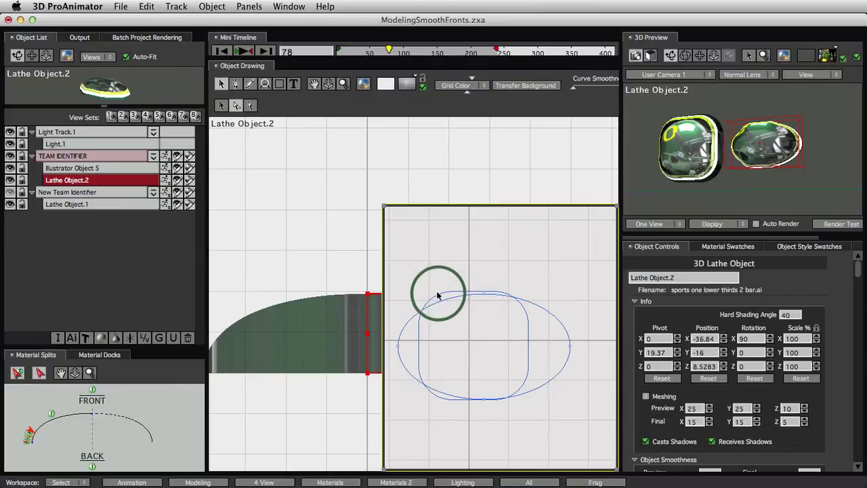
{"action": "left_click", "coordinate": [439, 296]}
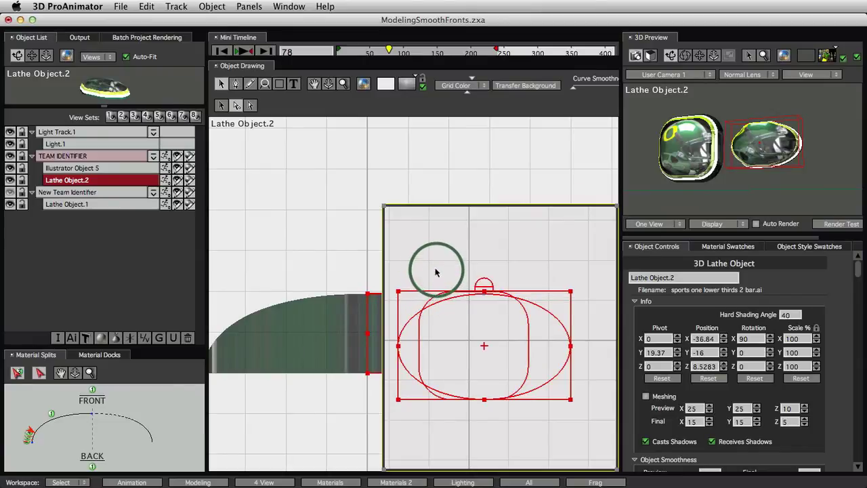
{"action": "left_click", "coordinate": [436, 273]}
{"action": "left_click", "coordinate": [420, 347]}
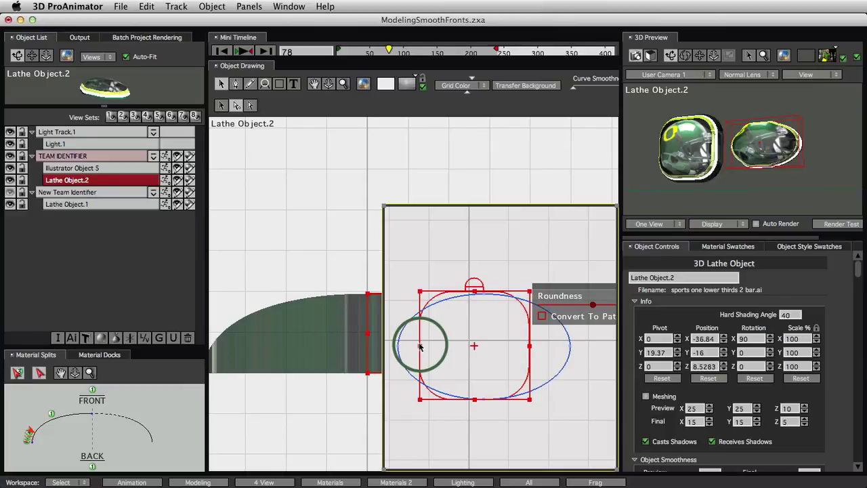
{"action": "key", "text": "Delete"}
{"action": "left_click", "coordinate": [648, 116]}
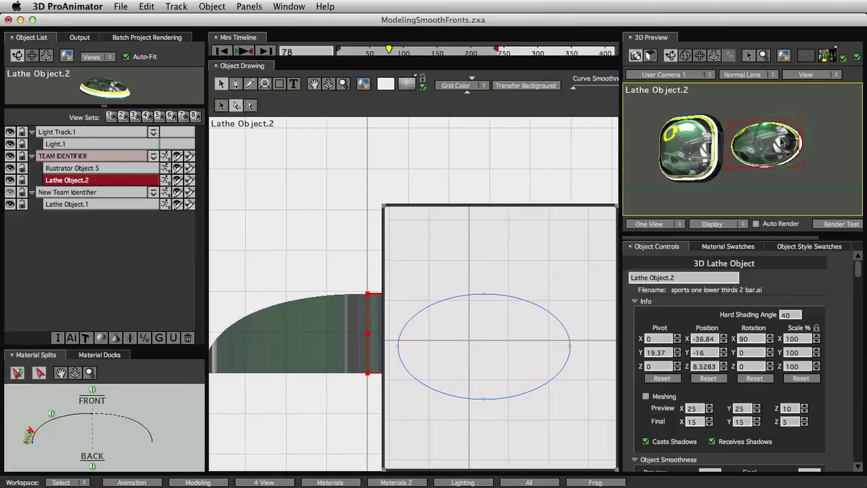
{"action": "right_click_drag", "start_coordinate": [790, 176], "coordinate": [779, 105]}
{"action": "middle_click_drag", "start_coordinate": [816, 108], "coordinate": [728, 119]}
{"action": "left_click_drag", "start_coordinate": [786, 170], "coordinate": [618, 182]}
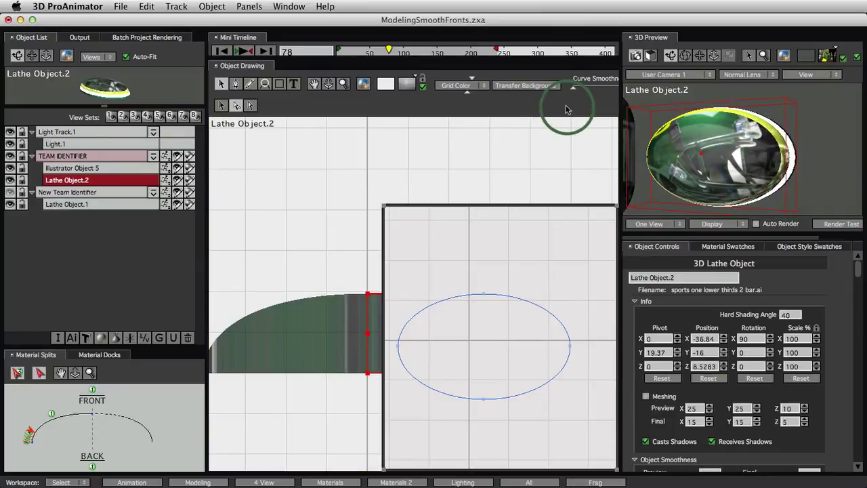